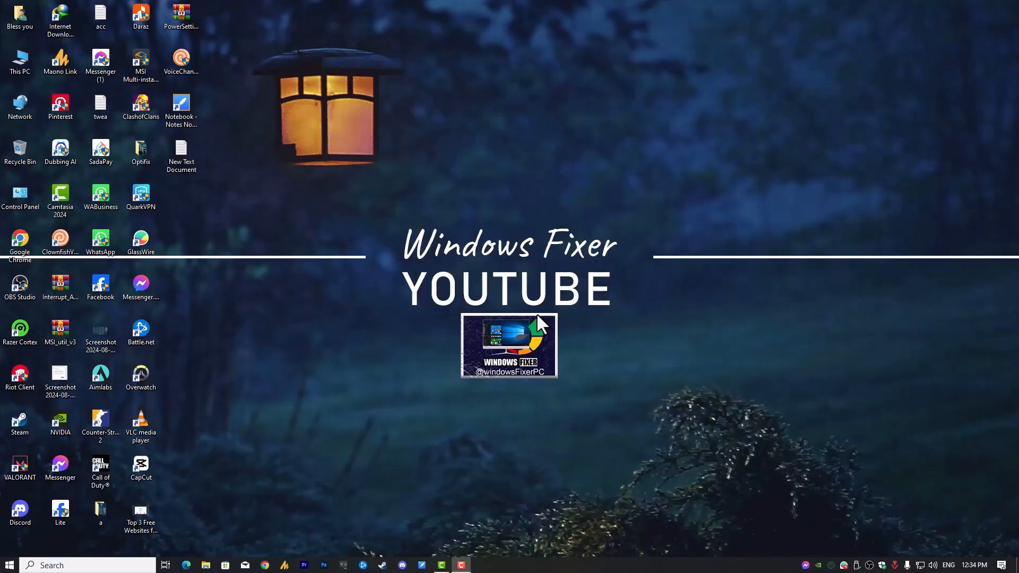
- Open the Local Group Policy Editor full screen and widen its policy tree so the folder names are readable
click(9, 565)
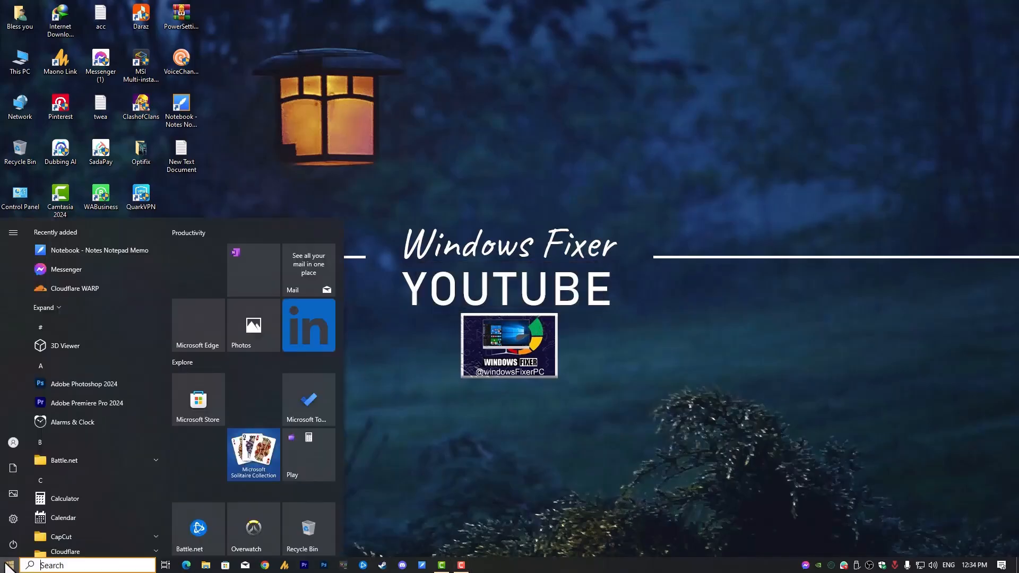
text(gpedit)
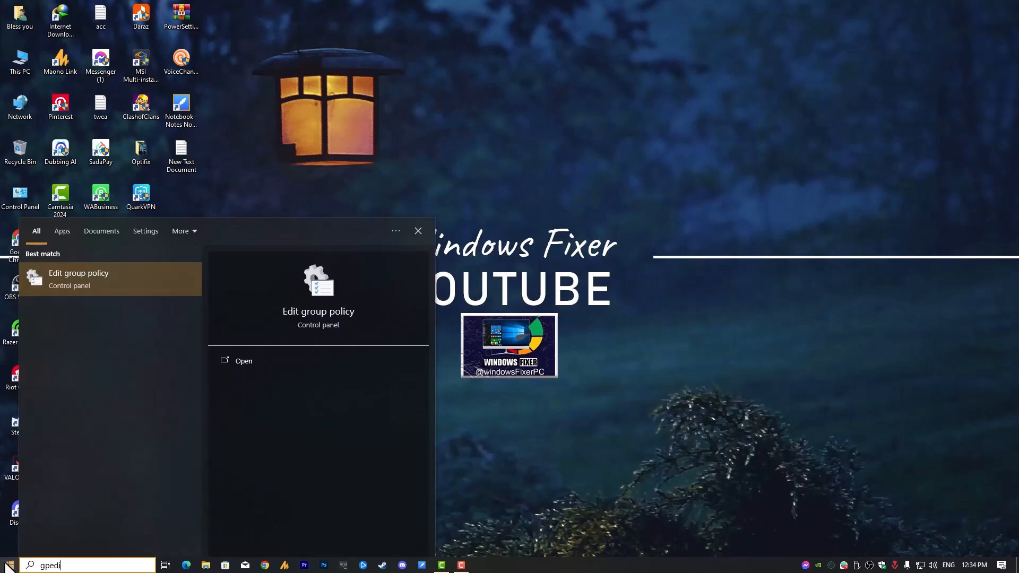
key(Return)
click(448, 90)
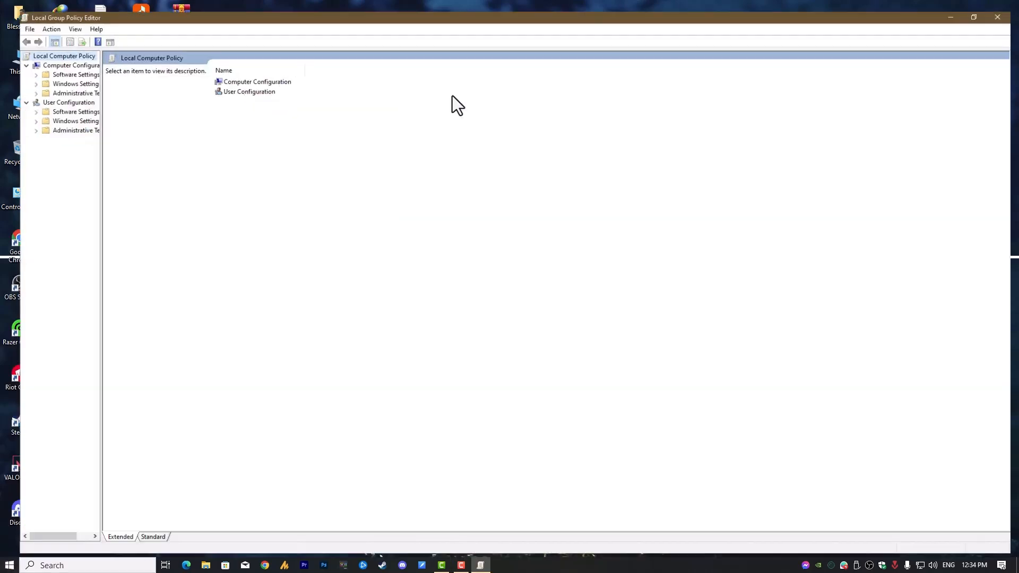
drag(86, 318, 154, 302)
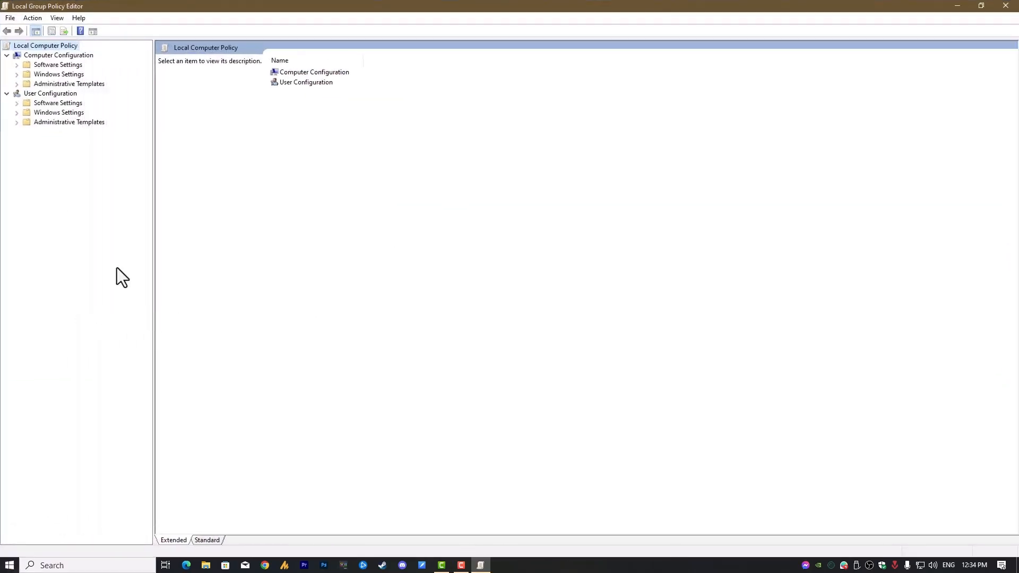
- Go to the Windows Update policies under Computer Configuration, Administrative Templates, Windows Components
click(51, 55)
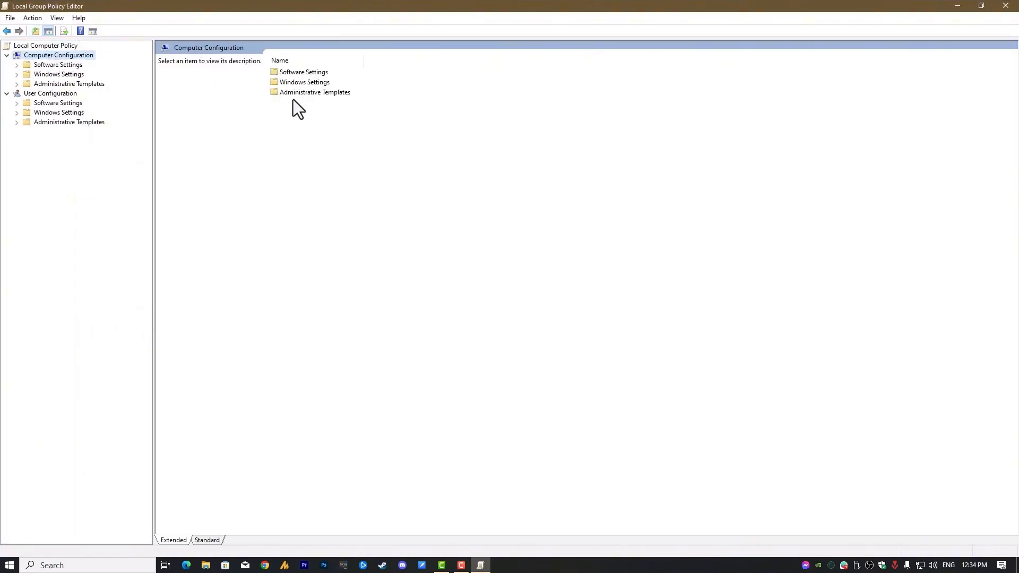
click(315, 93)
double_click(332, 93)
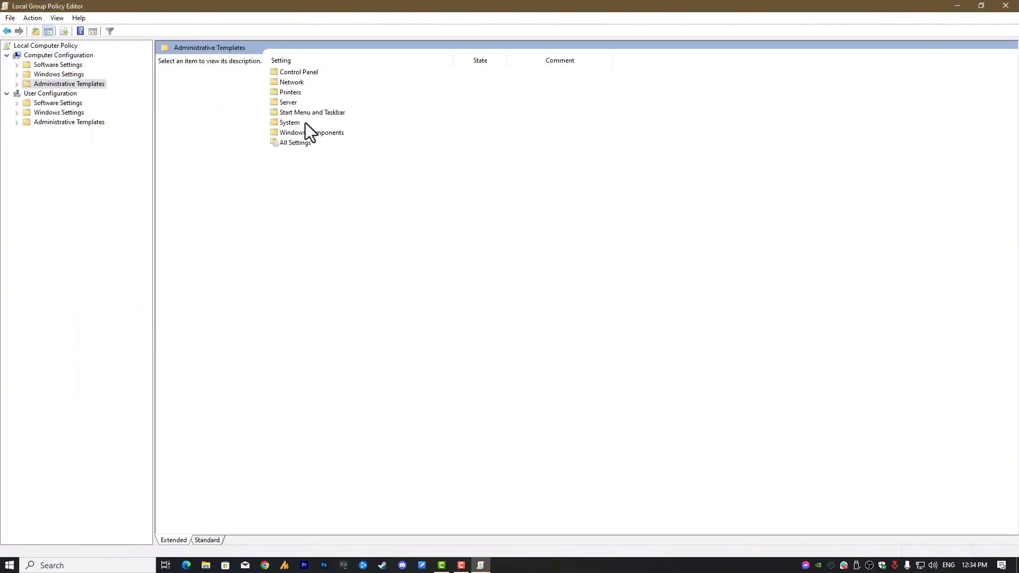
click(294, 134)
double_click(349, 133)
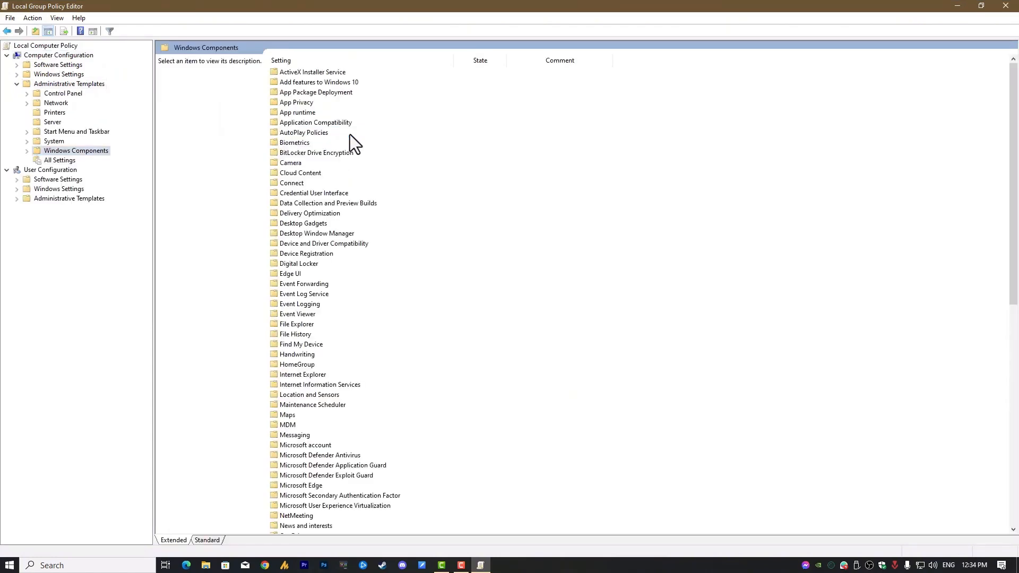
scroll(297, 371, down, 13)
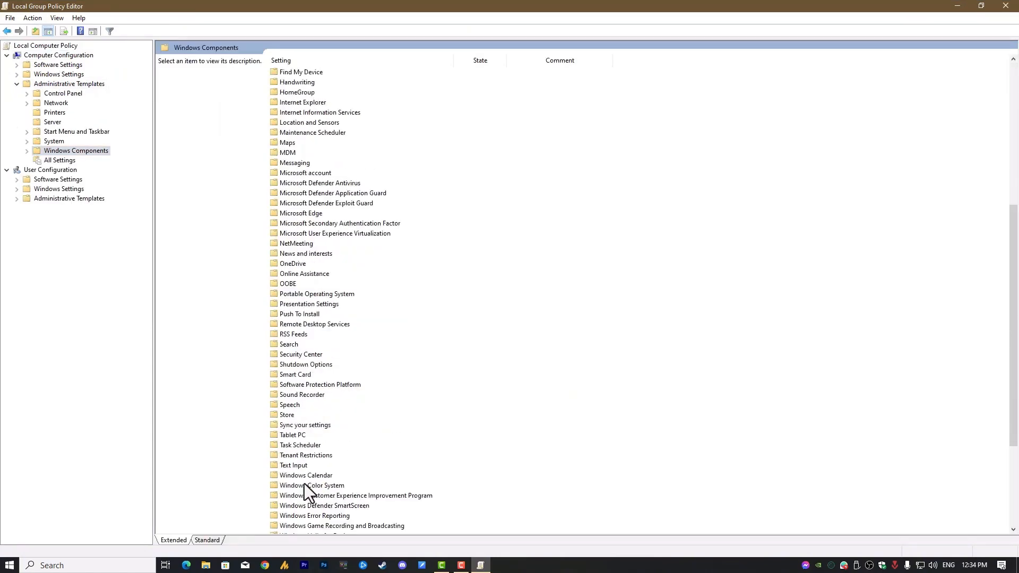
scroll(305, 484, down, 1)
click(301, 515)
double_click(307, 517)
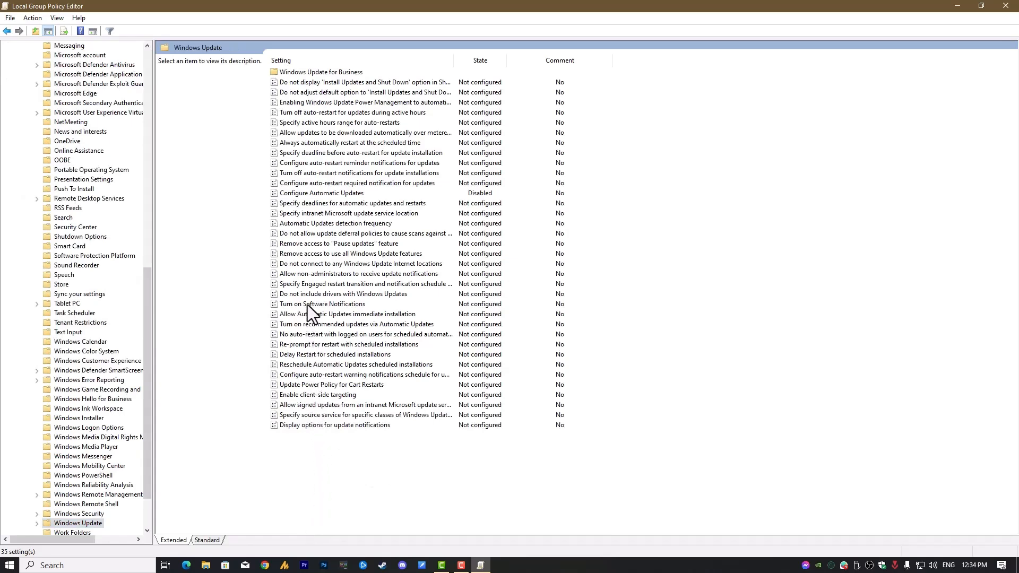
- Keep the Configure Automatic Updates policy set to Disabled, confirm it, and read what its description says about the disabled status
click(323, 194)
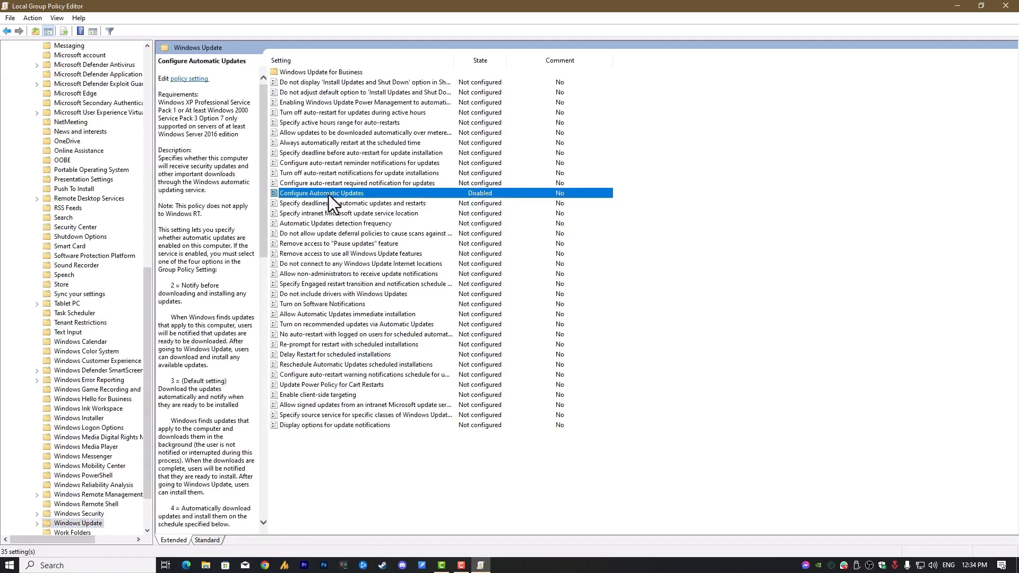
double_click(372, 193)
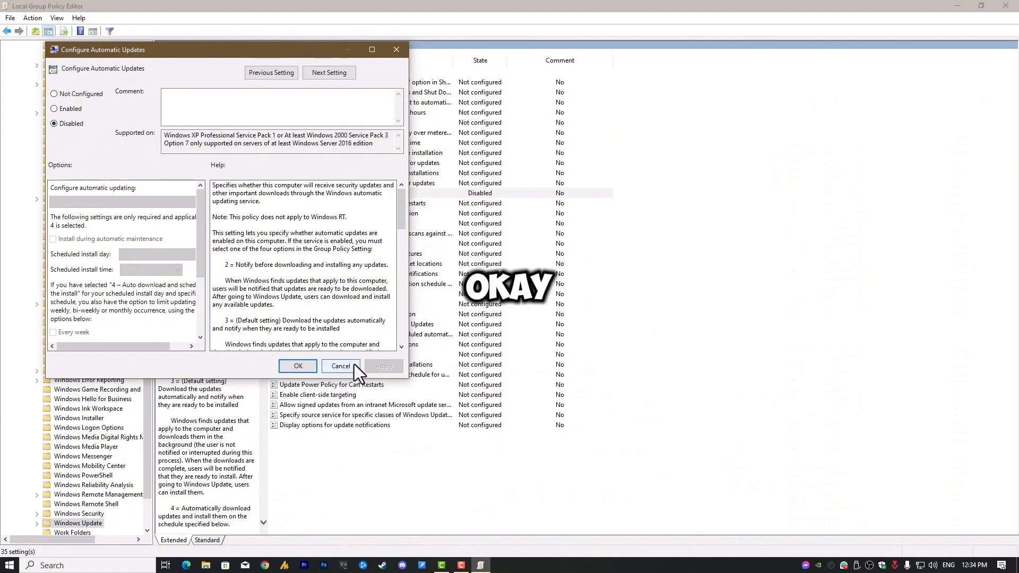
click(298, 368)
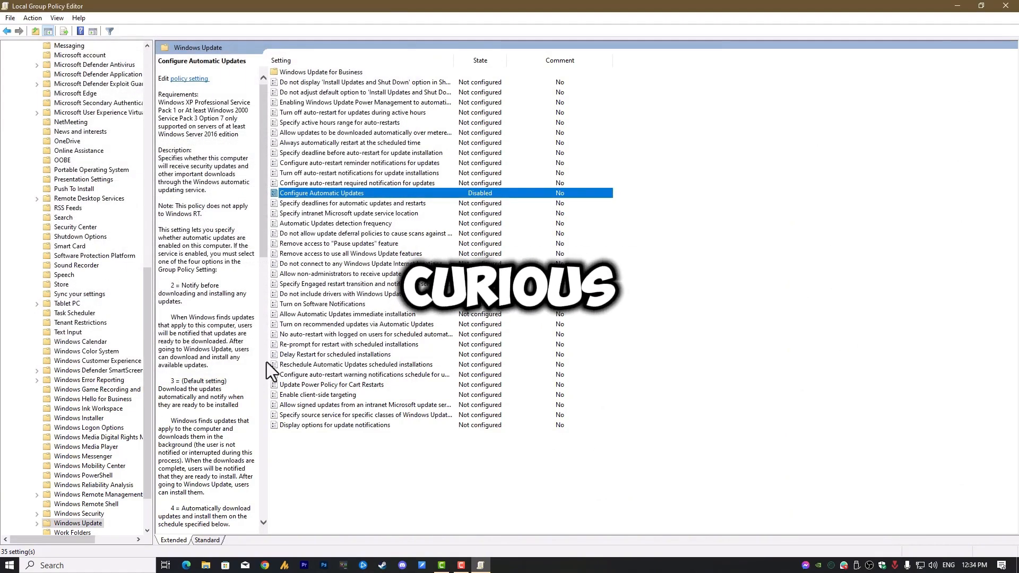
scroll(223, 439, down, 10)
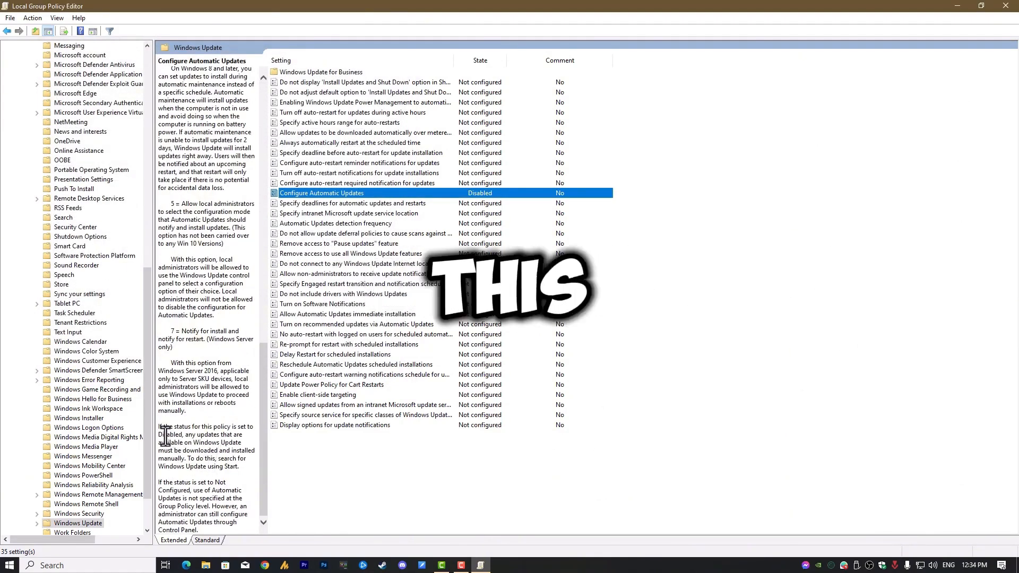
click(158, 427)
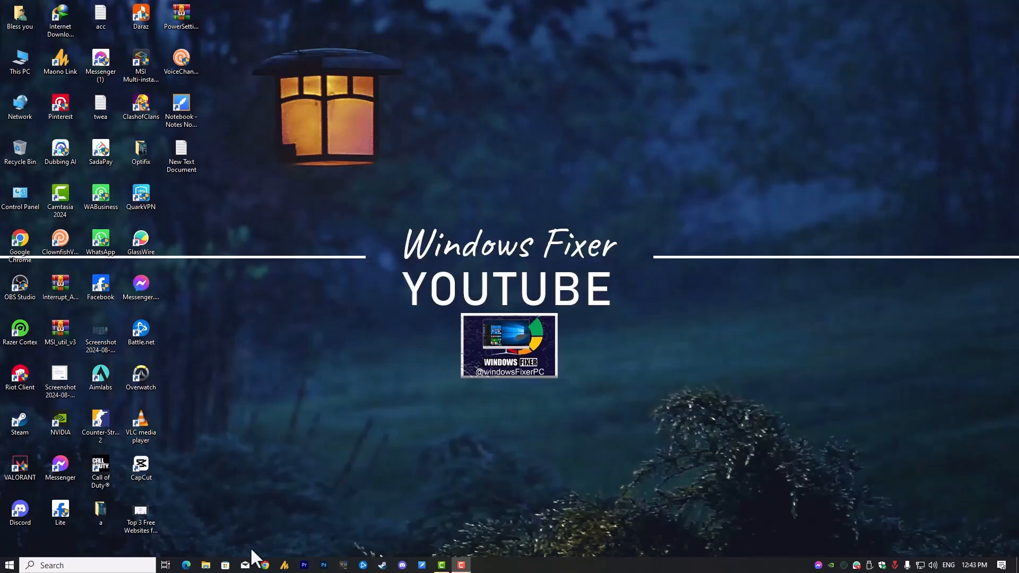
- Open the Ethernet connection's properties in the Network & Internet settings
right_click(916, 567)
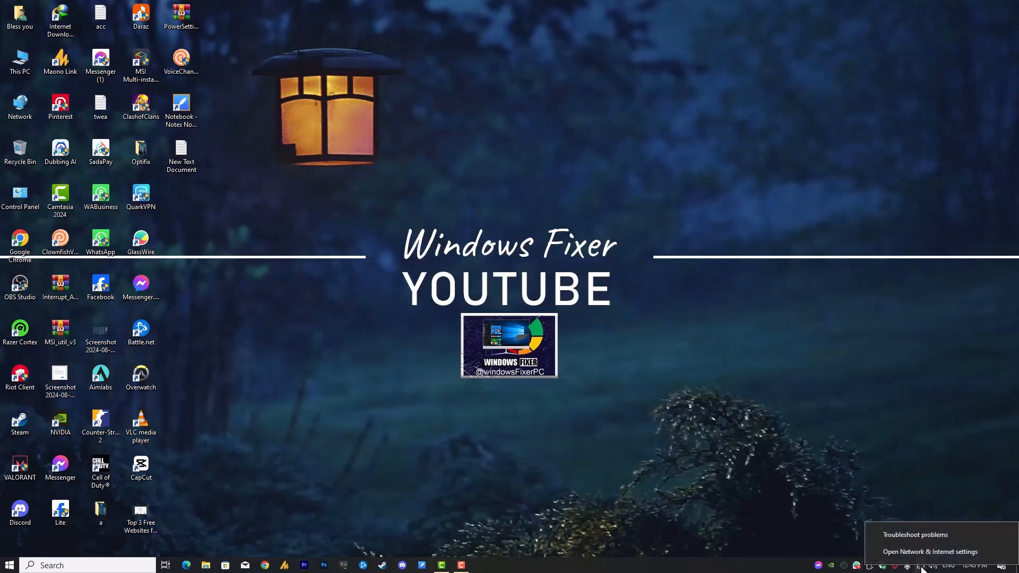
click(926, 552)
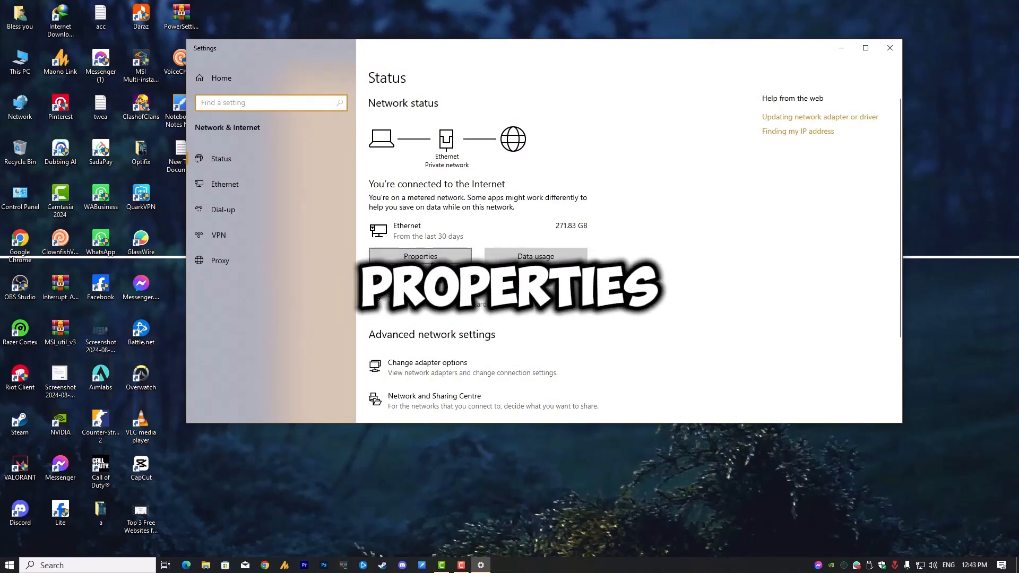
click(433, 260)
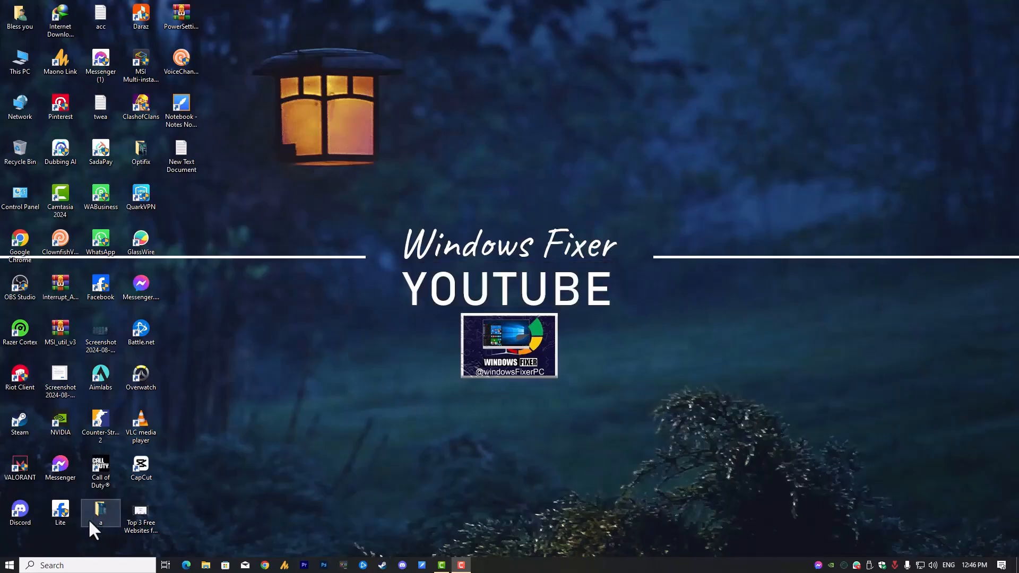
- Search Windows for Services and open the Services console
click(11, 567)
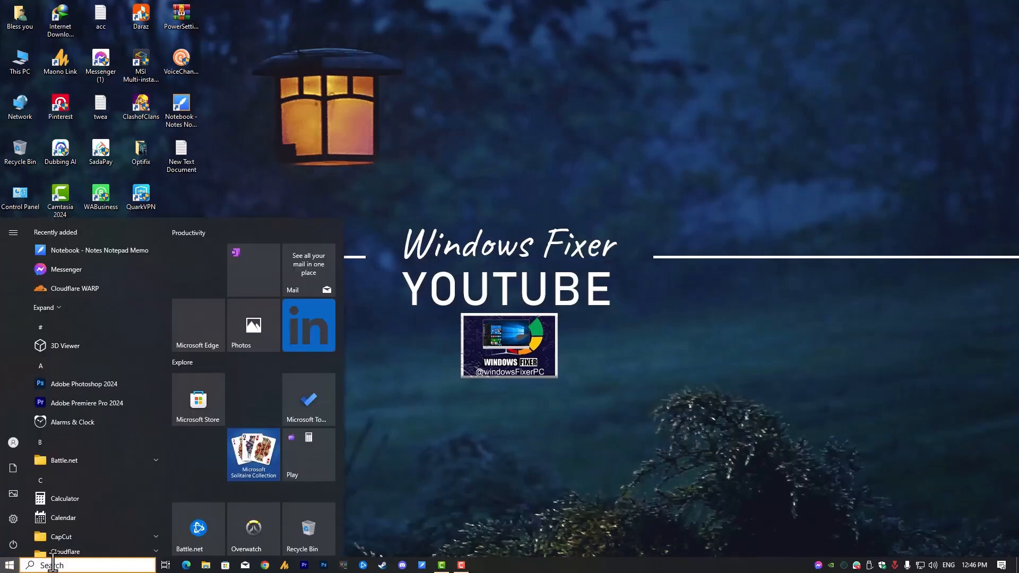
text(serv)
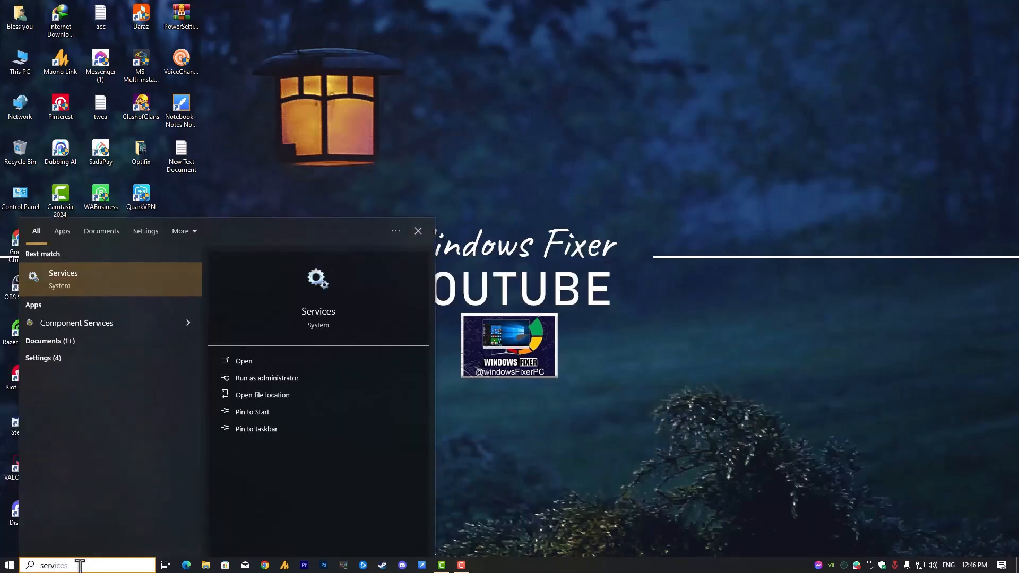
click(95, 287)
click(242, 276)
- Set the Windows Update service's startup type to Disabled and apply the change
key(w)
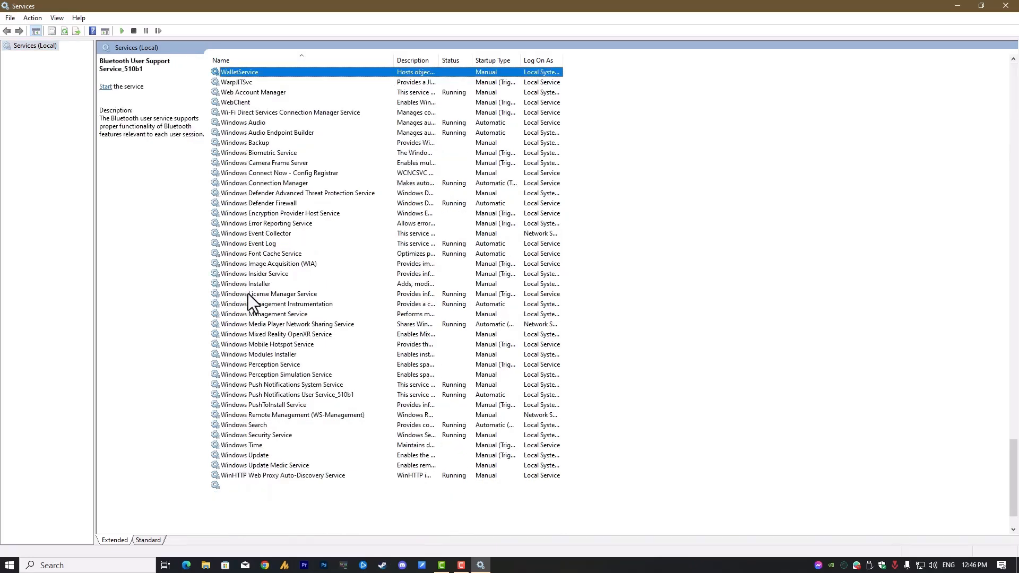
scroll(250, 419, down, 1)
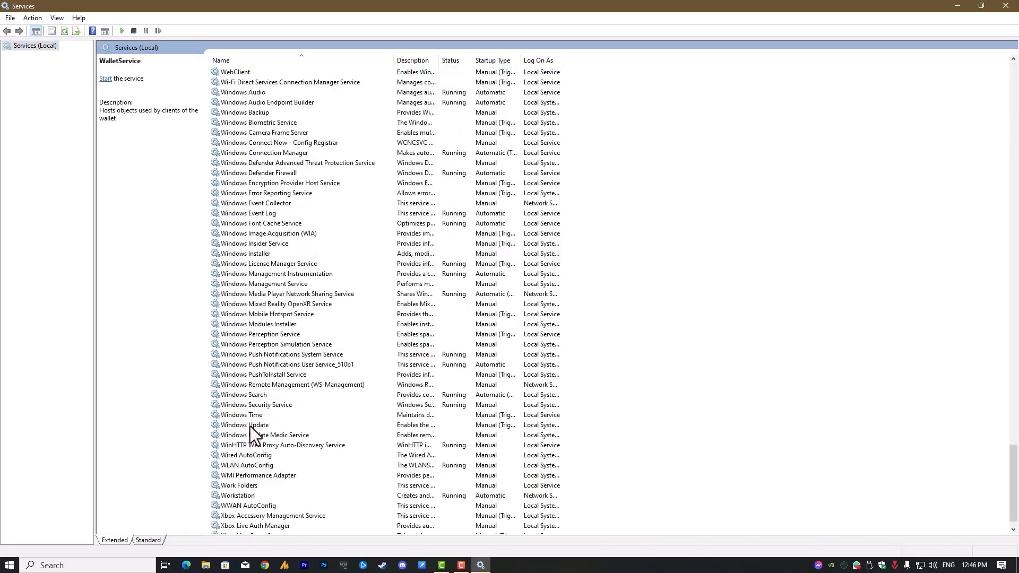
click(236, 426)
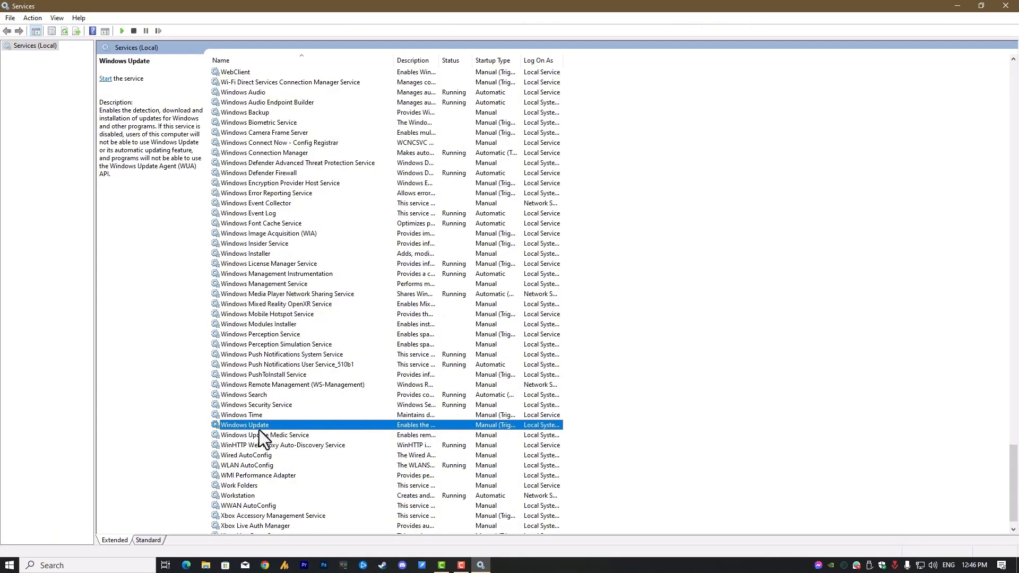
double_click(259, 430)
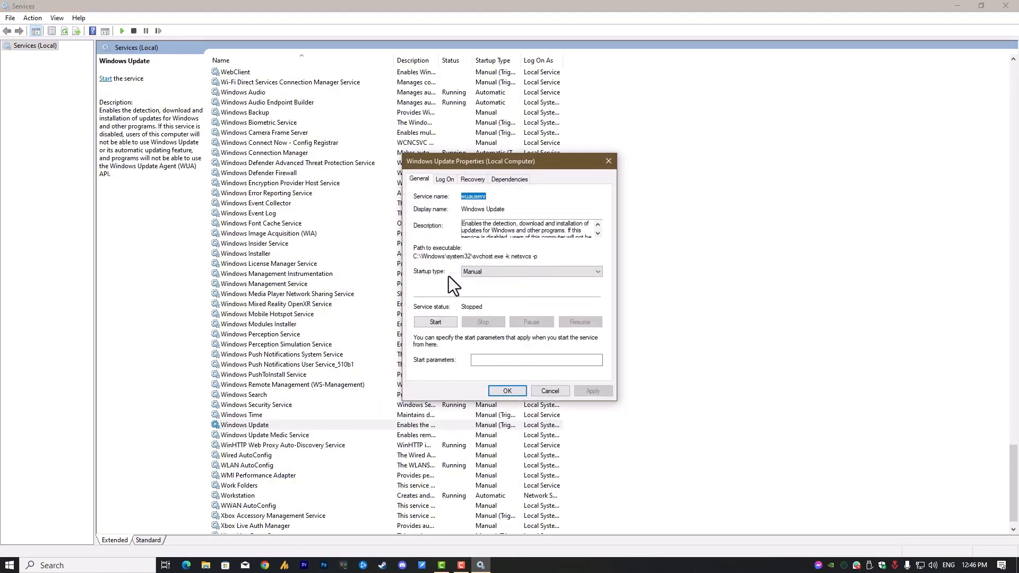
click(489, 273)
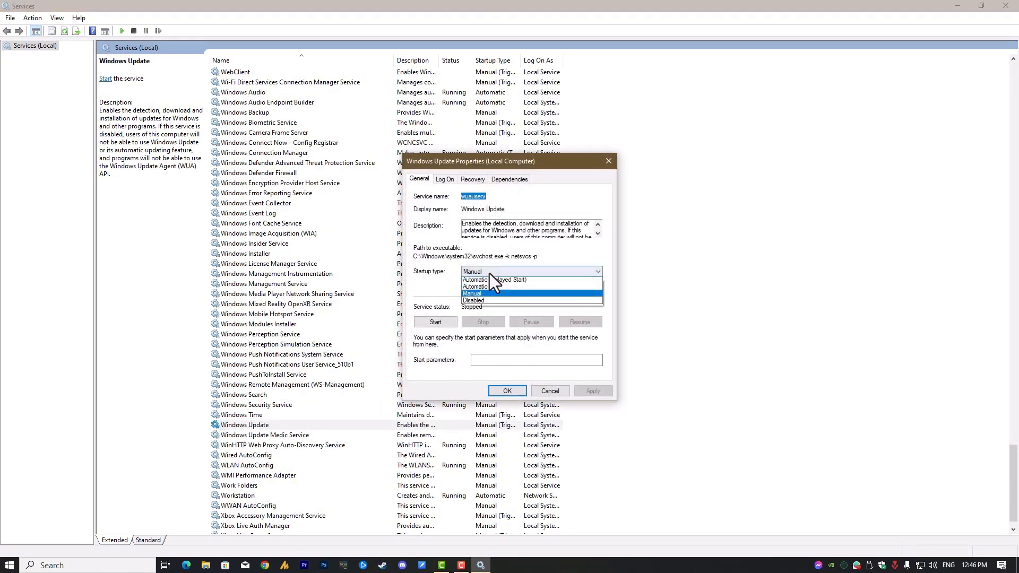
click(488, 301)
click(586, 391)
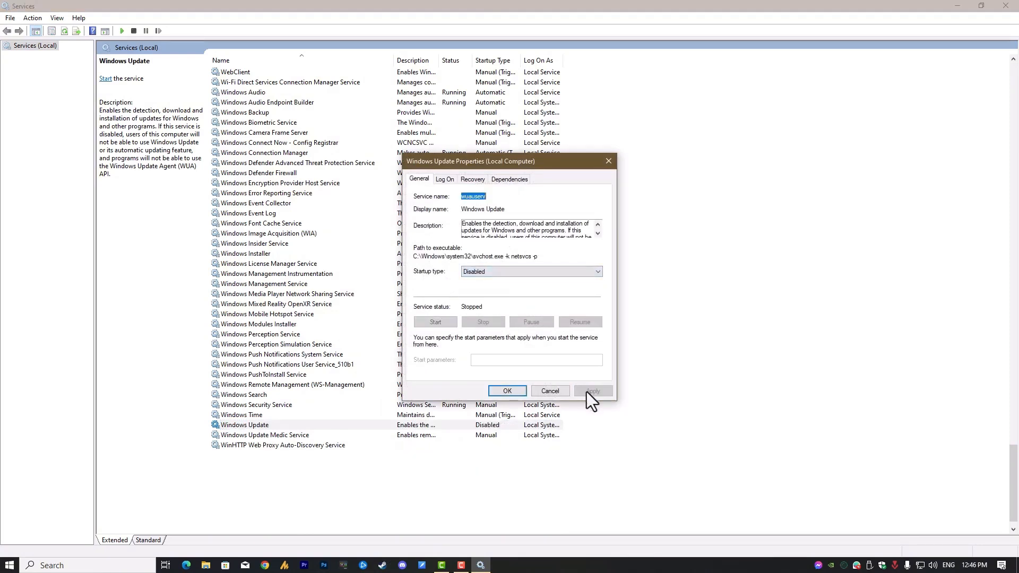
- Set the Windows Update service's first and second failure responses to Take No Action with a 999-day fail count reset, and save
click(473, 180)
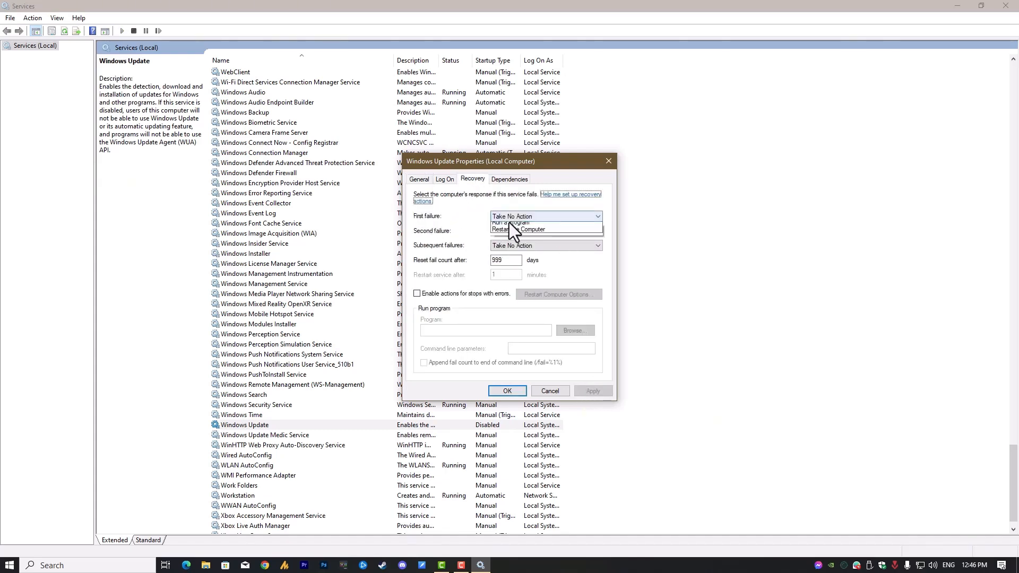
click(508, 227)
click(508, 227)
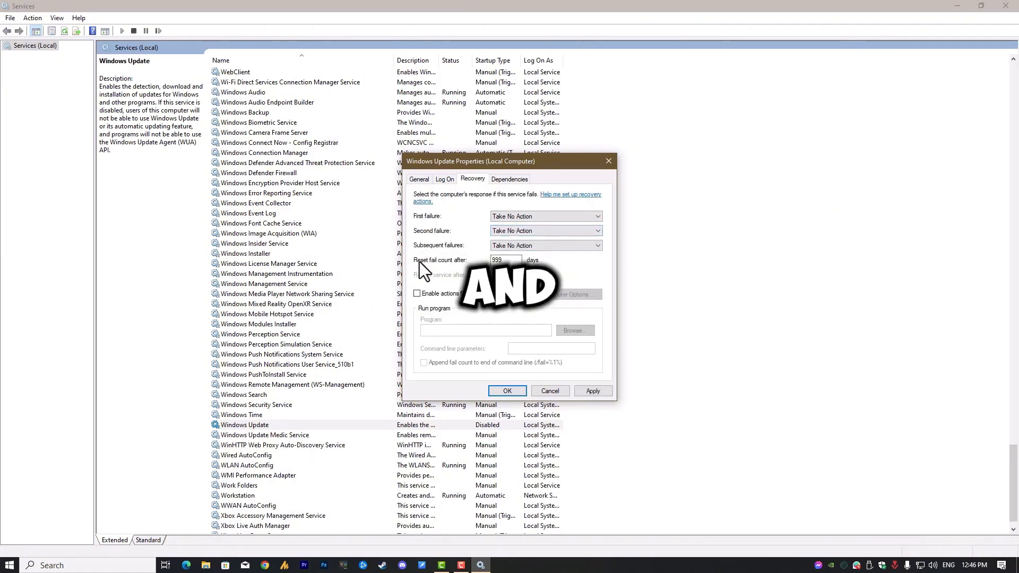
double_click(503, 260)
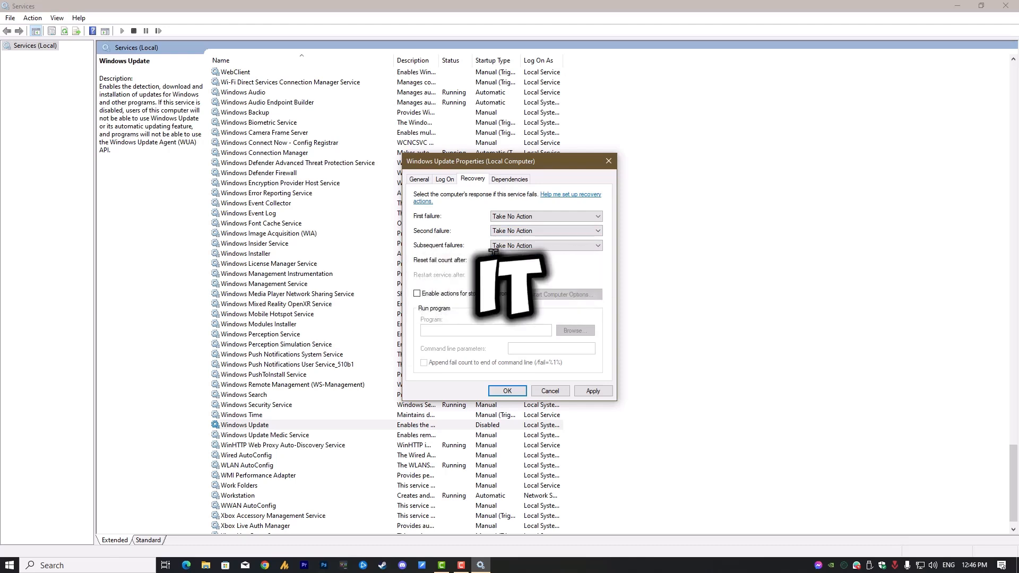
click(593, 391)
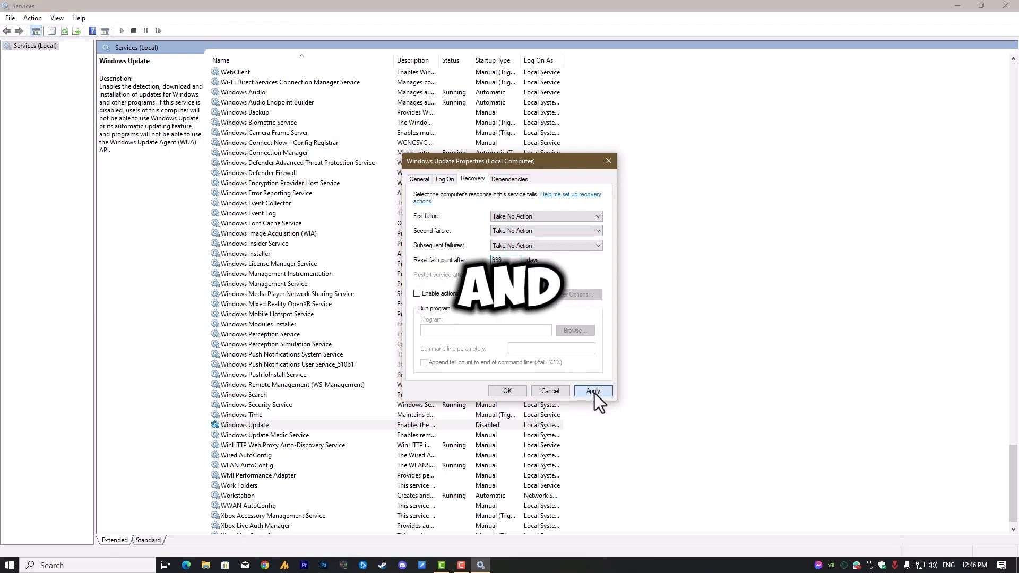
click(512, 391)
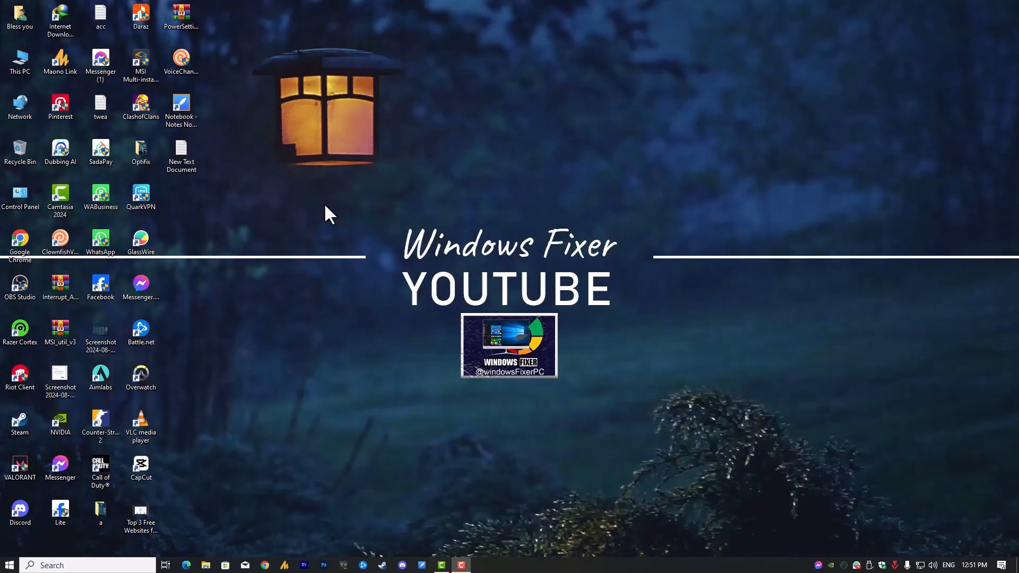
- Create a new Rich Text Document on the desktop with its default name, open it in WordPad and close it again
right_click(323, 203)
click(310, 203)
right_click(311, 203)
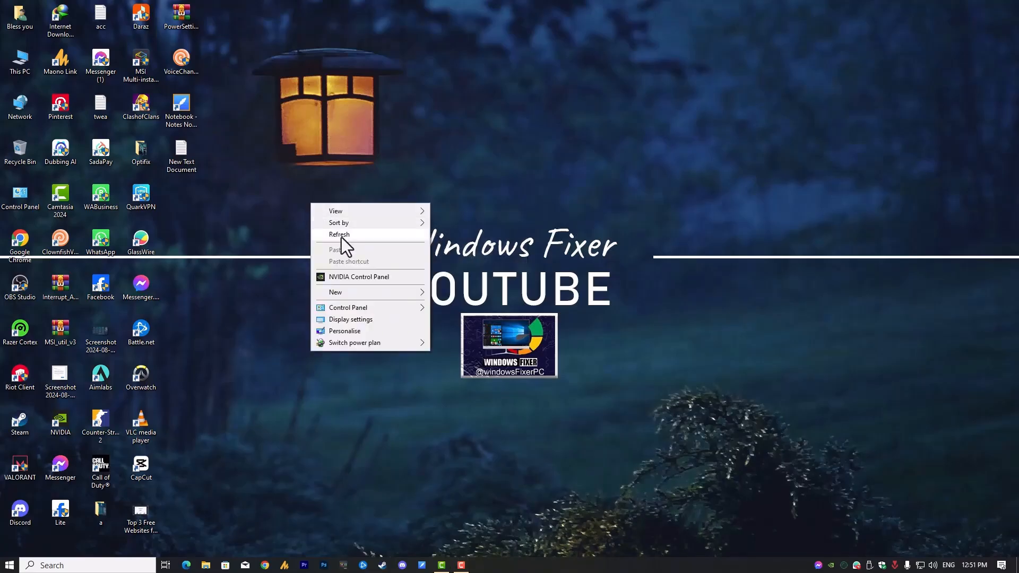
right_click(305, 220)
mouse_move(415, 307)
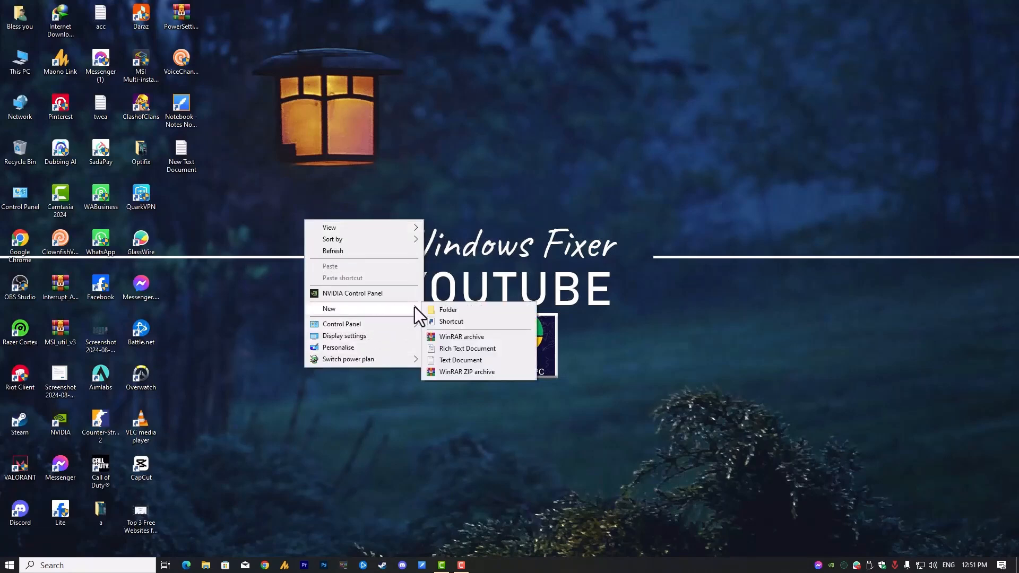
click(450, 350)
click(260, 253)
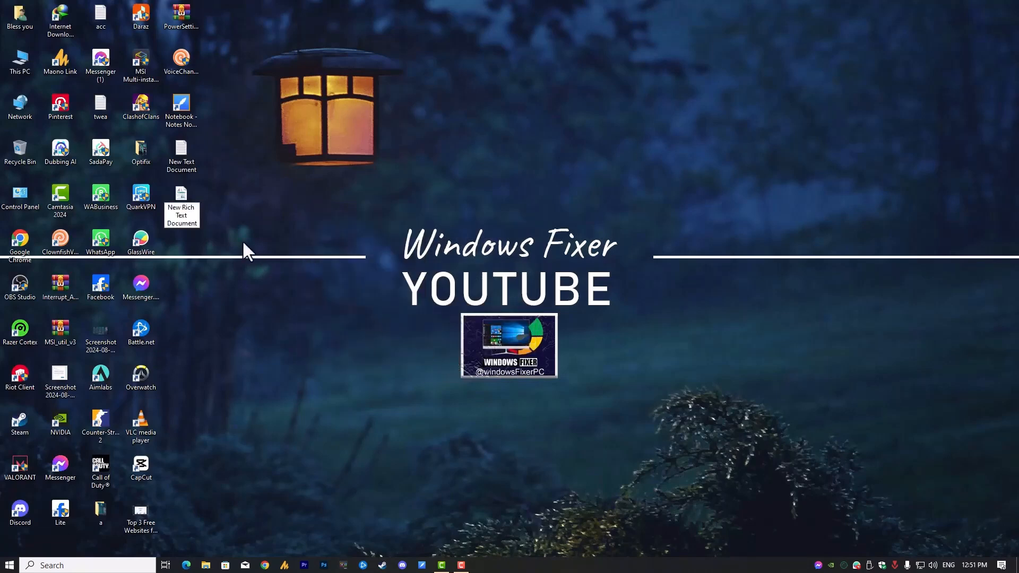
double_click(182, 210)
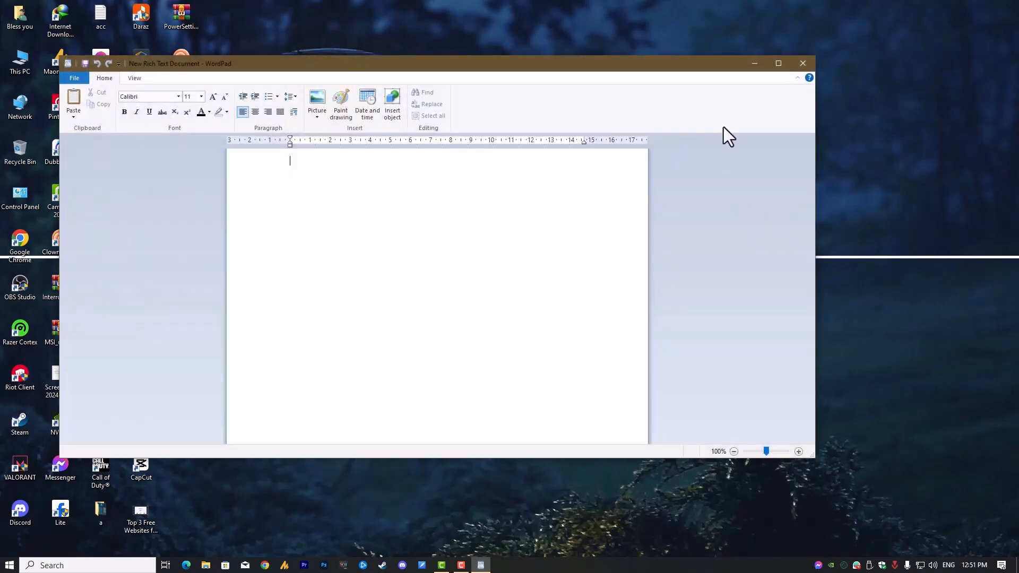
click(802, 63)
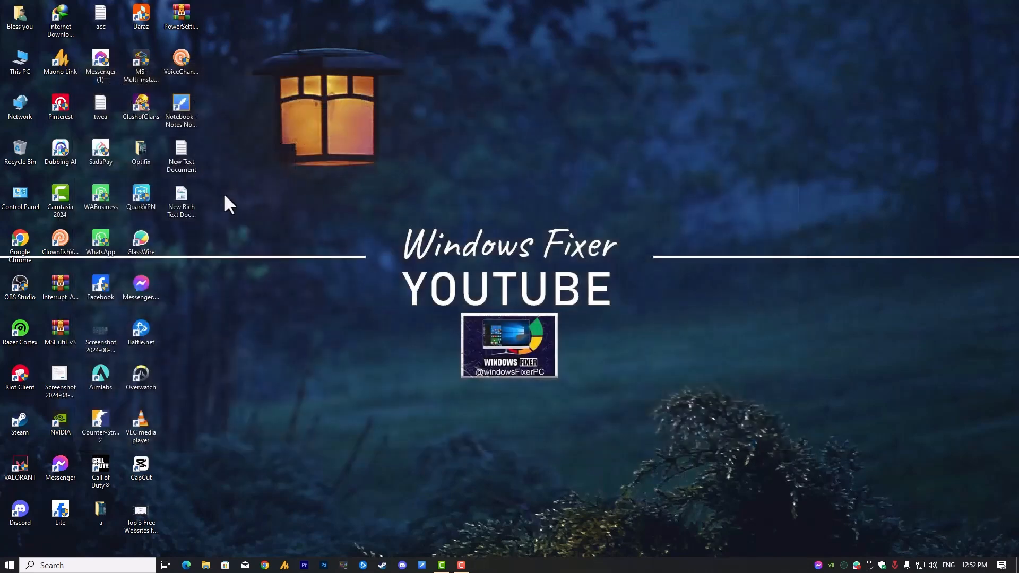
- Delete the new Rich Text Document from the desktop and create a Text Document there with its default name
key(Delete)
right_click(187, 212)
mouse_move(273, 313)
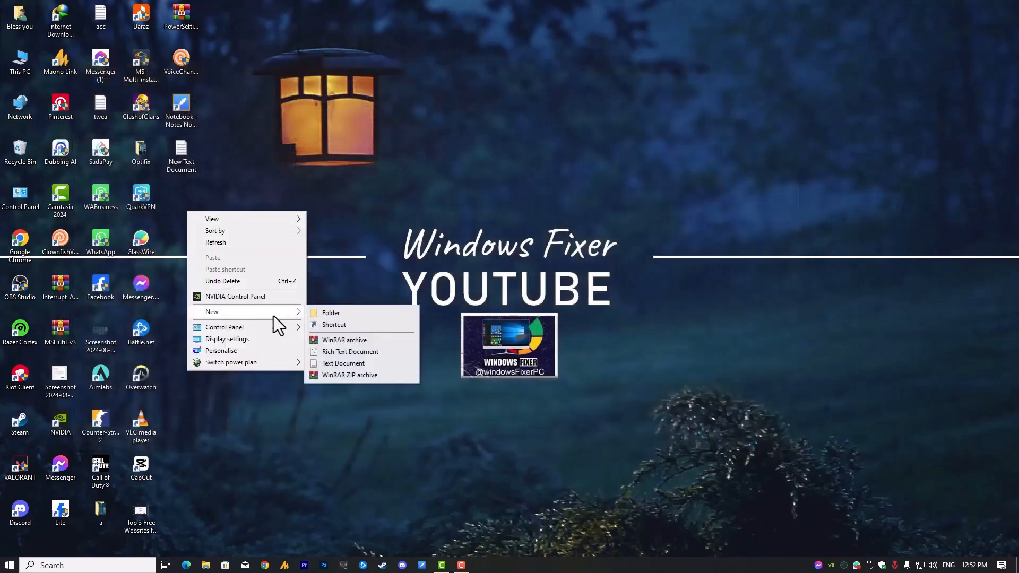
click(346, 364)
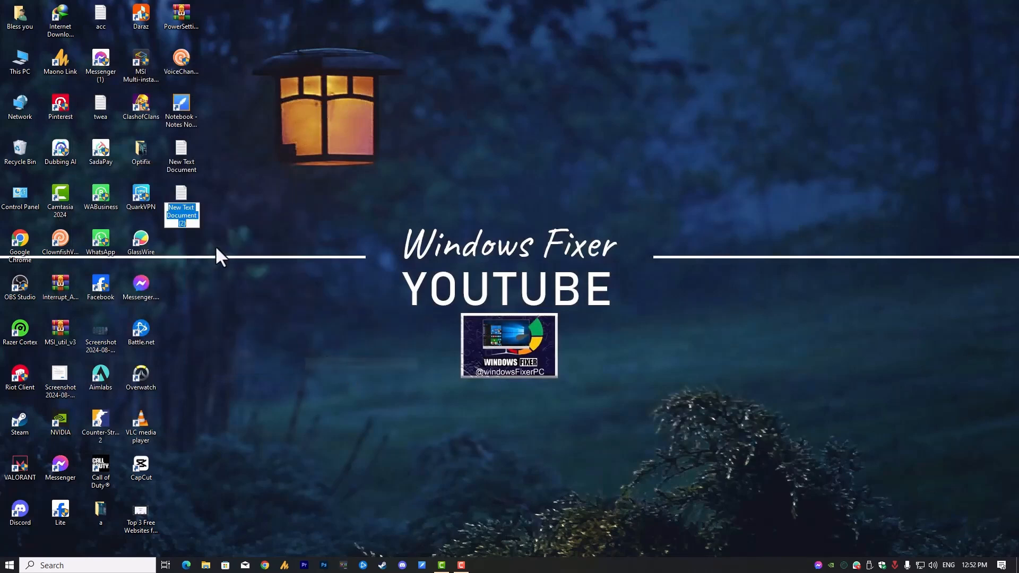
- Open the new text document in Notepad and enter notes on the registry path, the WindowsUpdate and AU keys, and NoAutoUpdate set to 1 (Hexadecimal)
double_click(178, 208)
drag(739, 22, 727, 177)
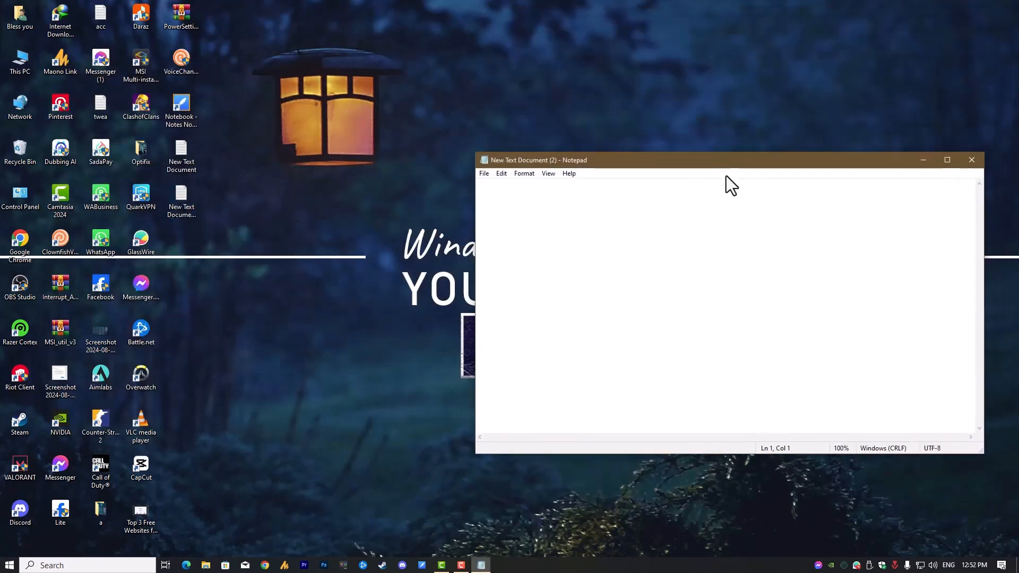
text(Path: Registry Editor > HKEY_LOCAL_MACHINE > Software > Policies > Microsoft > Windows  Create New Key: WindowsUpdate  Create Another Key: AU  Create New String Value (32-bit): NoAutoUpdate > Set Value to 1 (Hexadecimal))
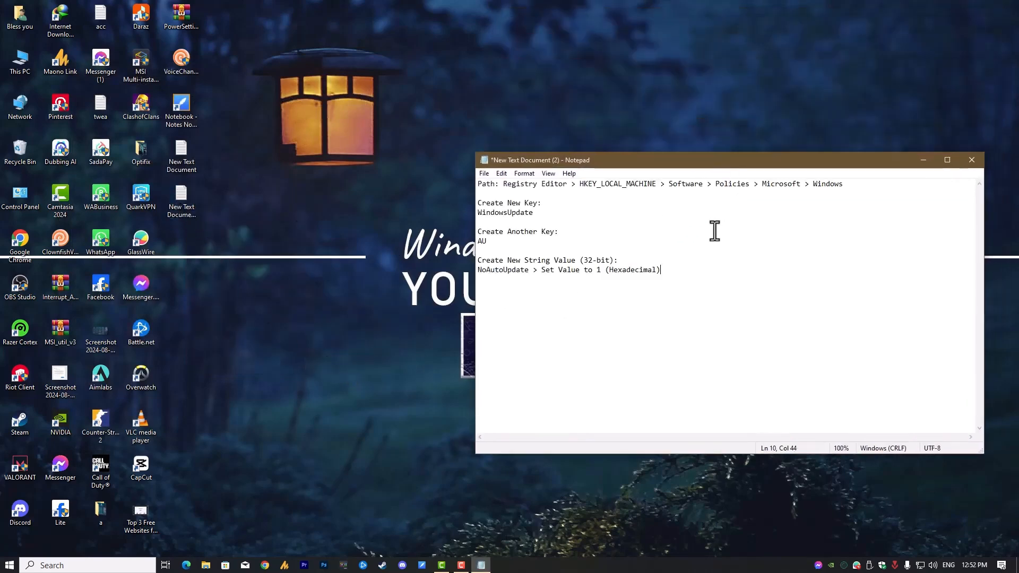
- Search Windows for Registry Editor and open it
click(87, 566)
text(re)
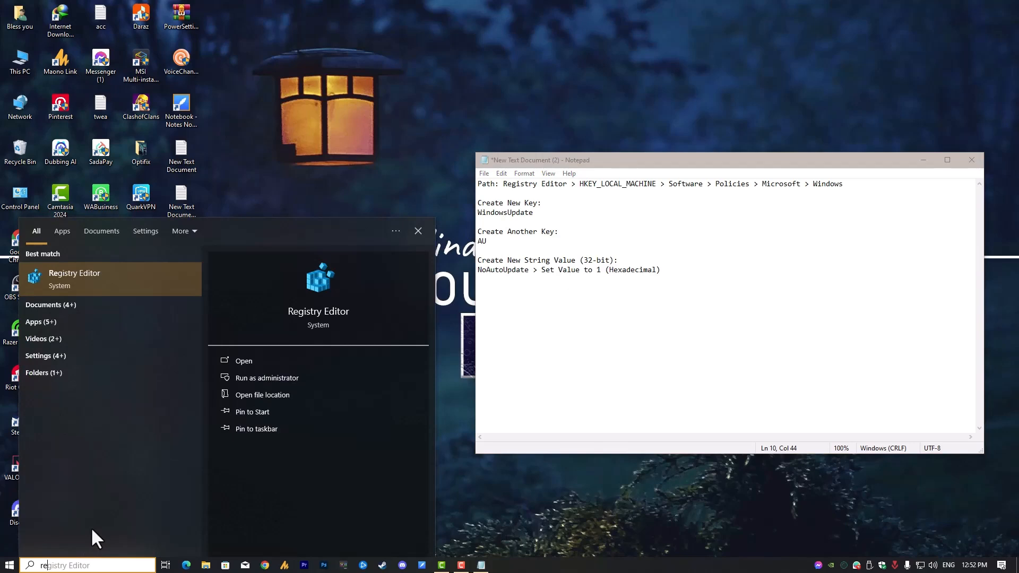
text(g)
click(91, 282)
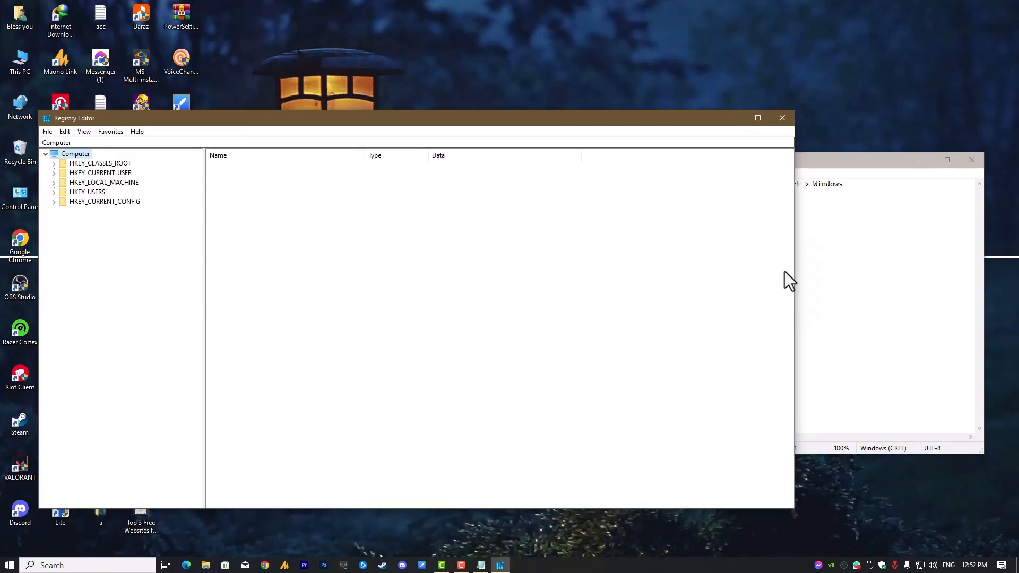
- Check the registry path in the Notepad notes and expand HKEY_LOCAL_MACHINE > SOFTWARE in Registry Editor
click(799, 271)
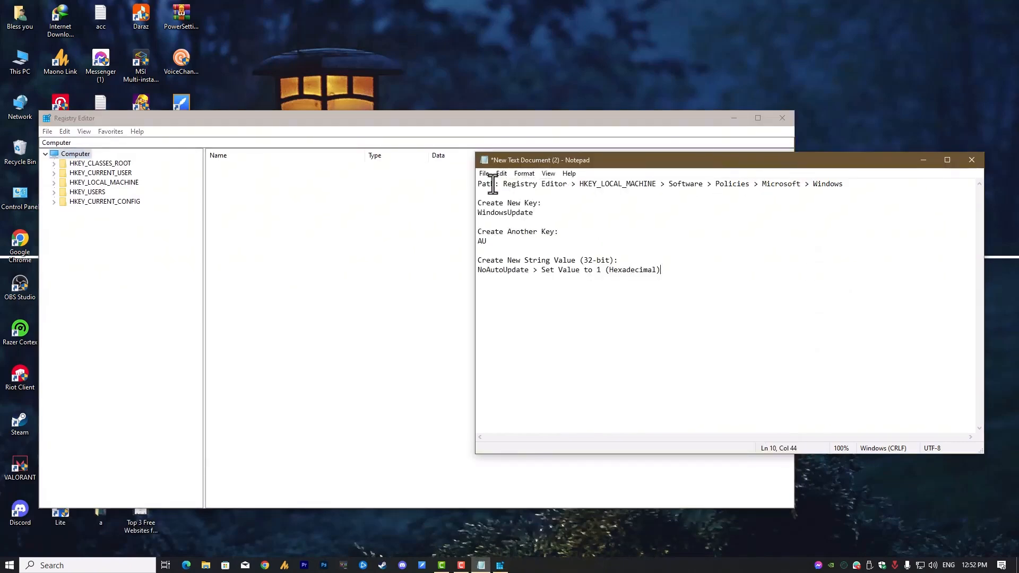
drag(503, 183, 879, 182)
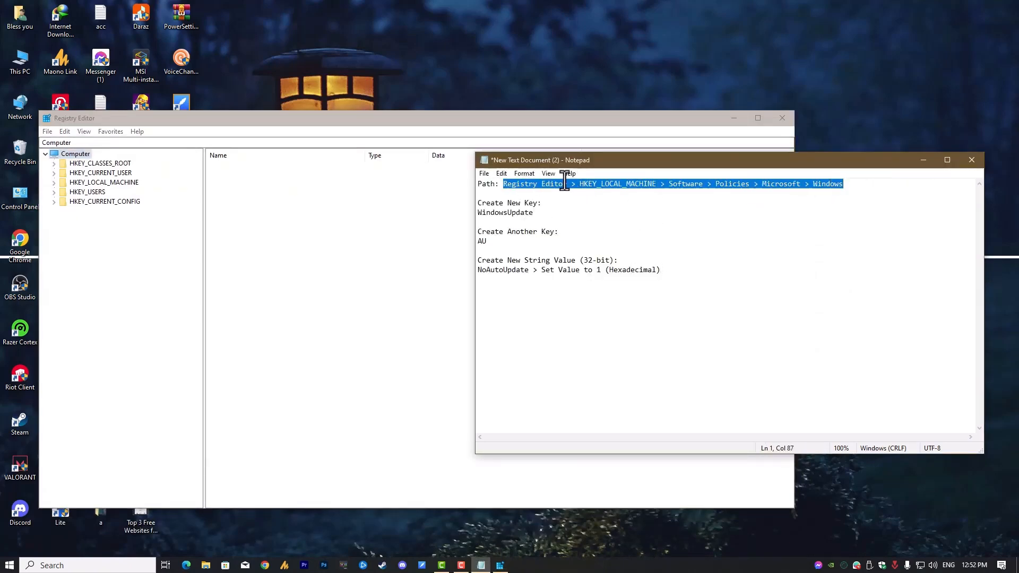
click(586, 187)
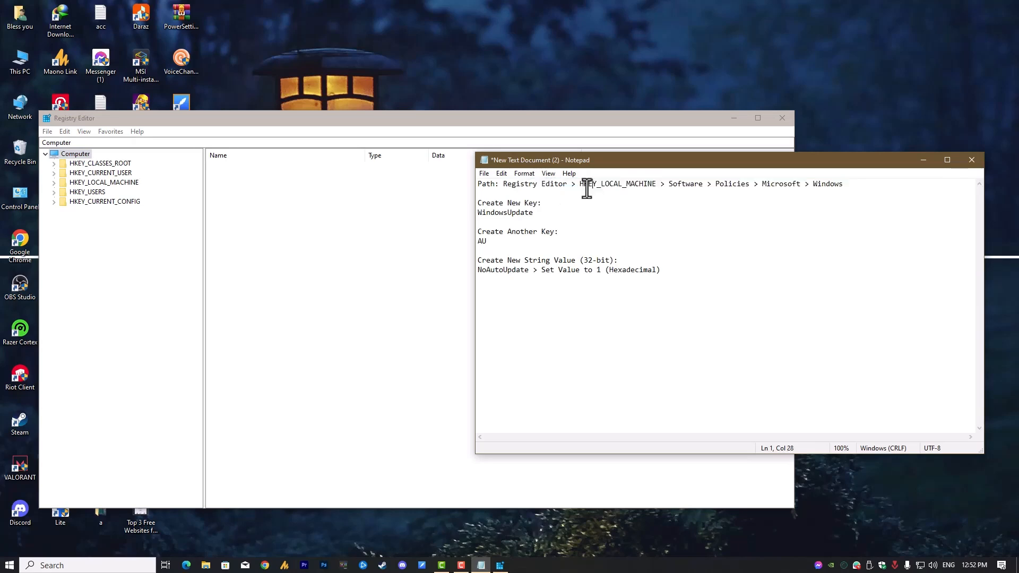
click(82, 183)
click(53, 183)
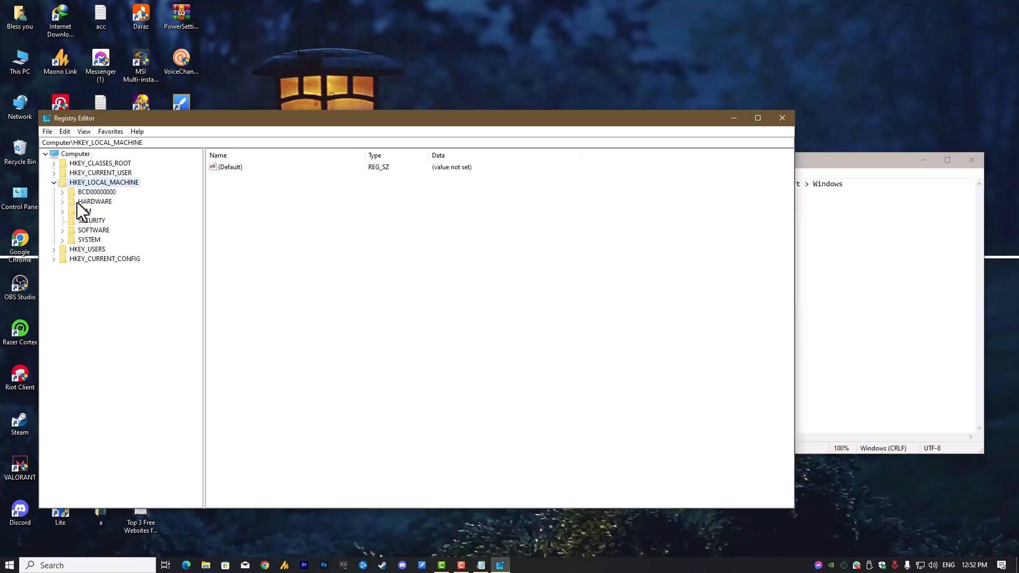
click(86, 231)
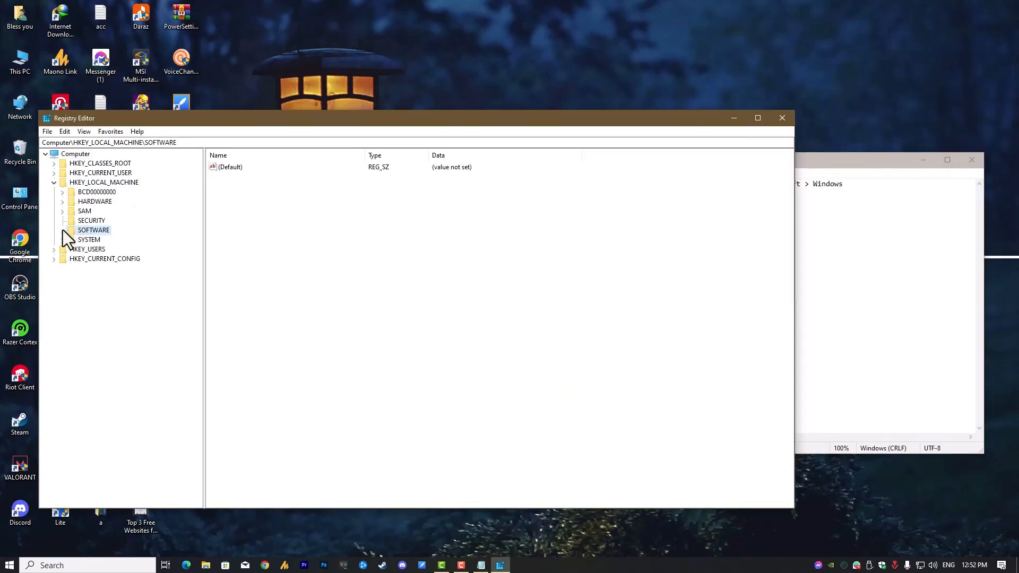
click(63, 230)
- Expand Policies > Microsoft > Windows under the SOFTWARE key
key(p)
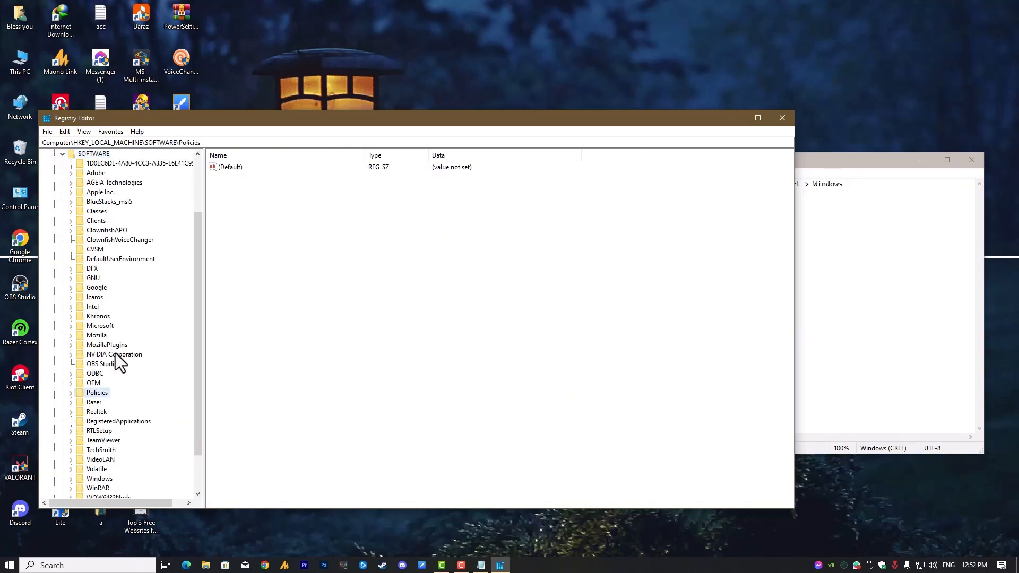
click(71, 394)
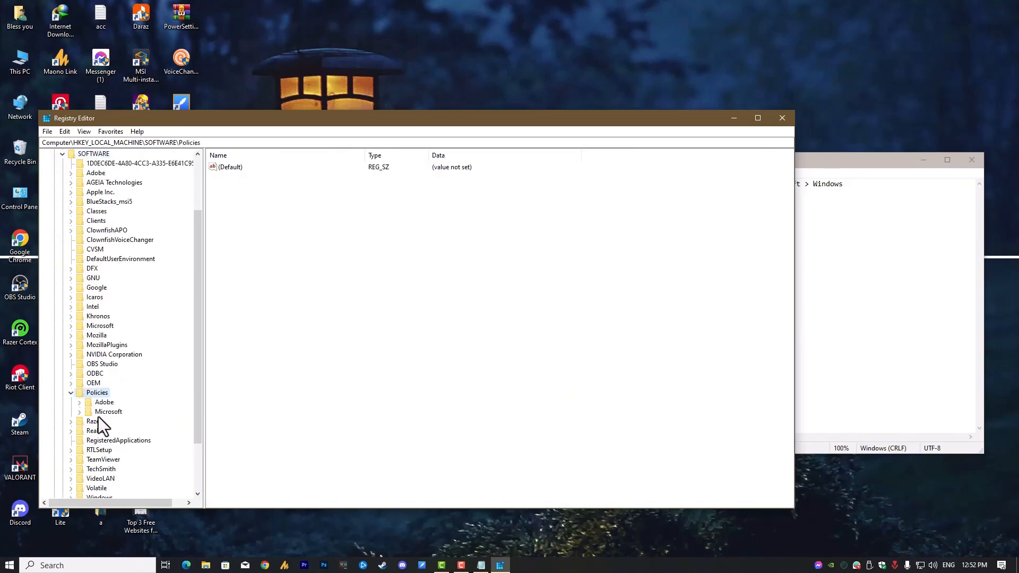
click(84, 413)
click(79, 413)
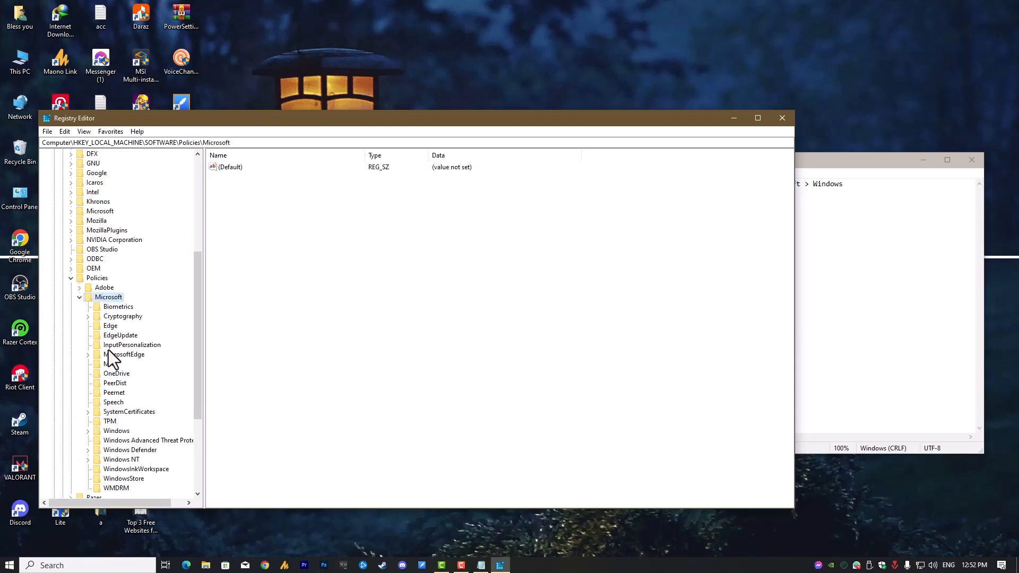
click(115, 433)
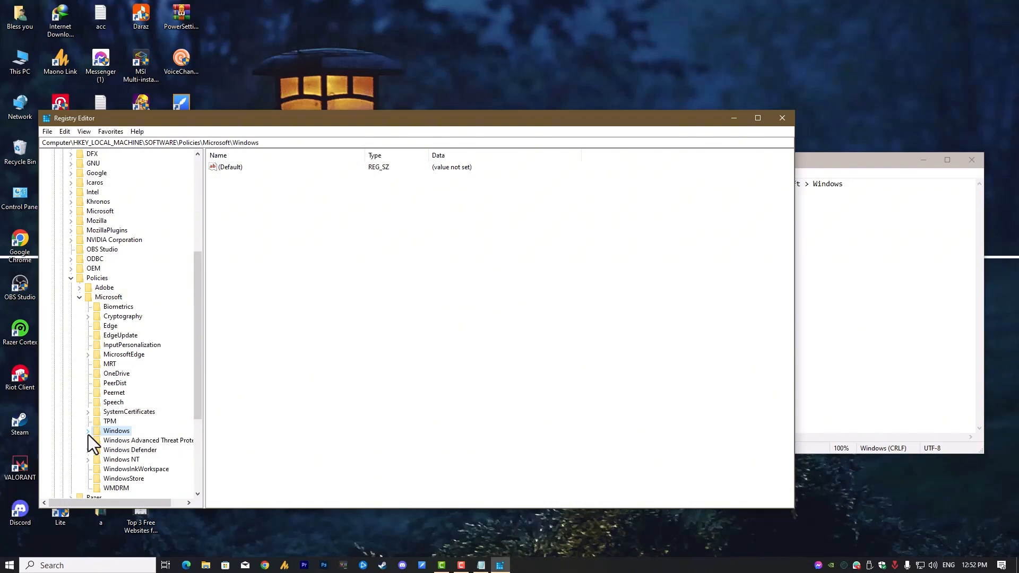
click(88, 431)
- Create a key named WindowsUpdate under the Windows policies key, checking the name against the Notepad notes
right_click(110, 299)
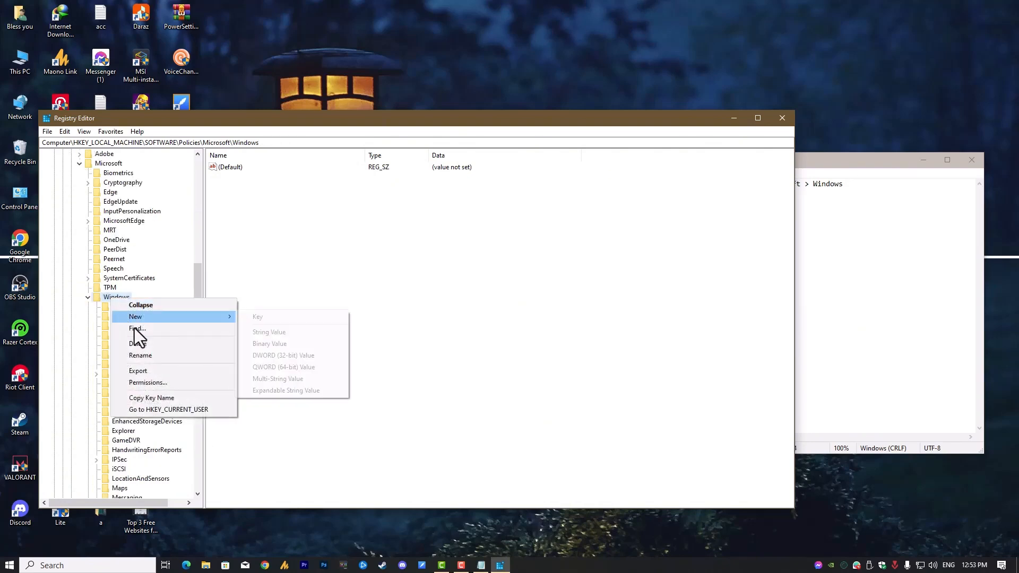
mouse_move(180, 321)
click(275, 321)
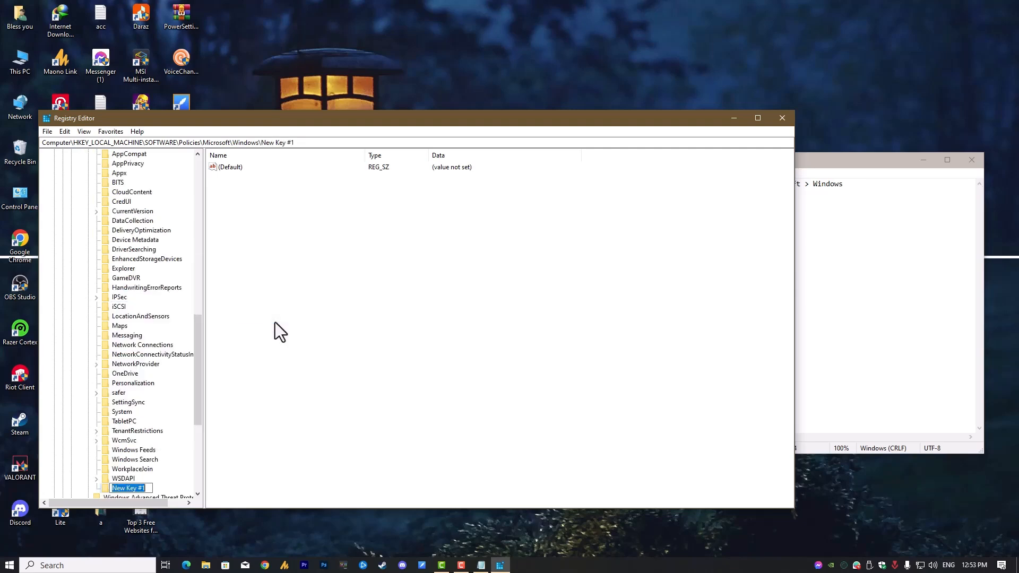
key(BackSpace)
click(882, 310)
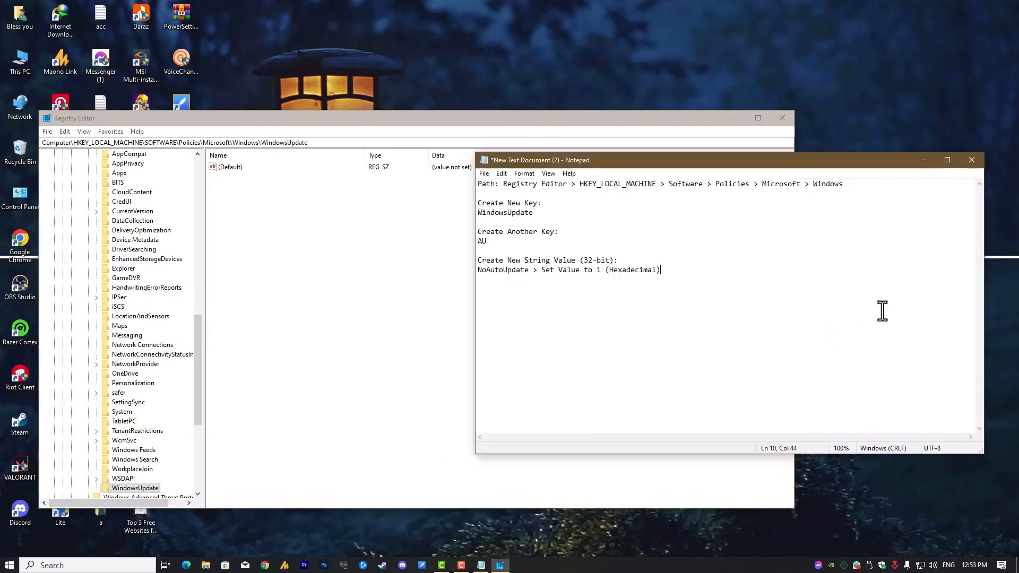
double_click(478, 212)
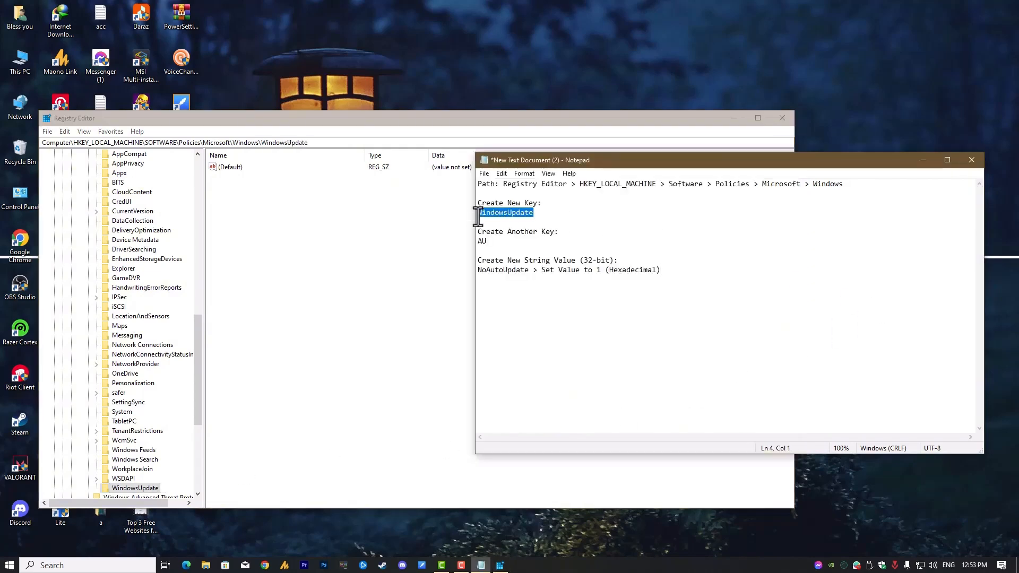
click(143, 489)
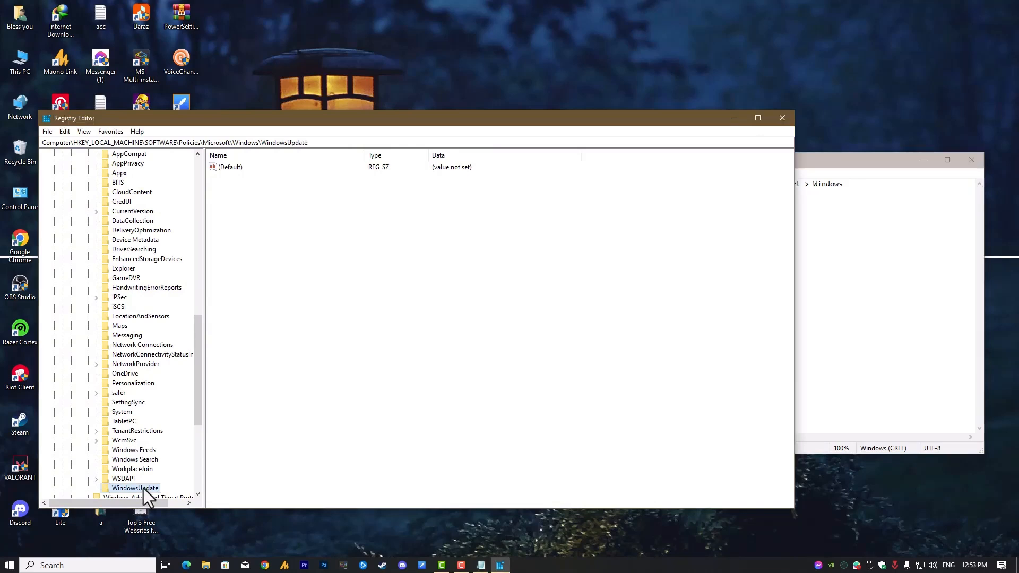
- Create a subkey named AU under the WindowsUpdate key
right_click(143, 489)
mouse_move(234, 387)
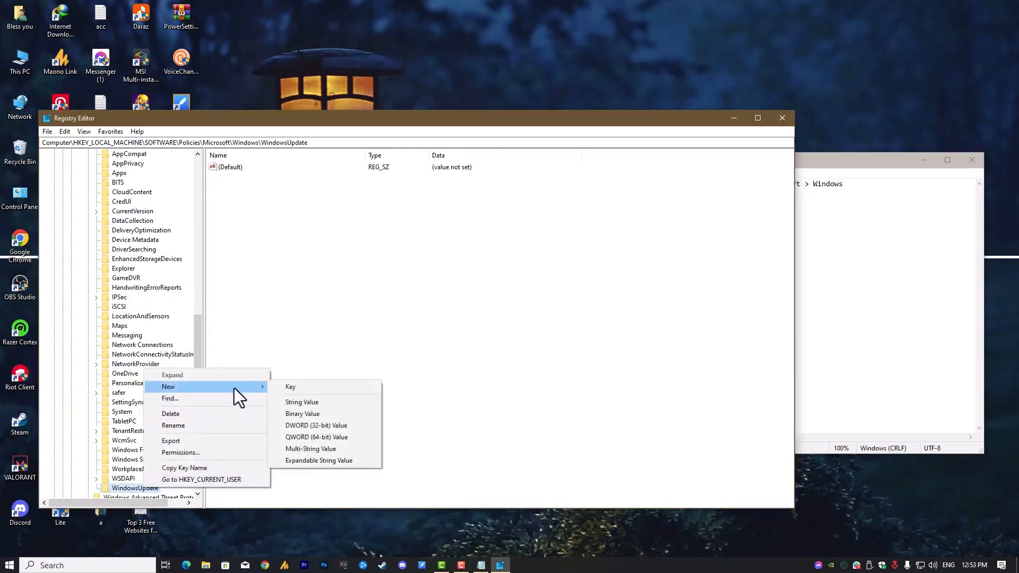
click(296, 387)
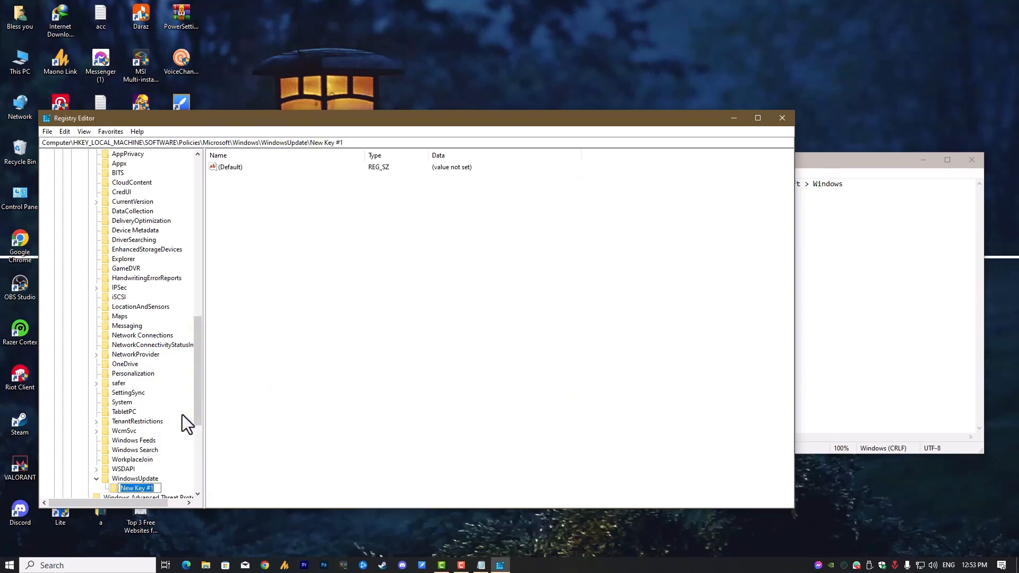
text(AU)
key(Return)
- Add a DWORD (32-bit) value to the AU key and name it NoAutoUpdate, copying the name from the Notepad notes
right_click(292, 253)
mouse_move(326, 260)
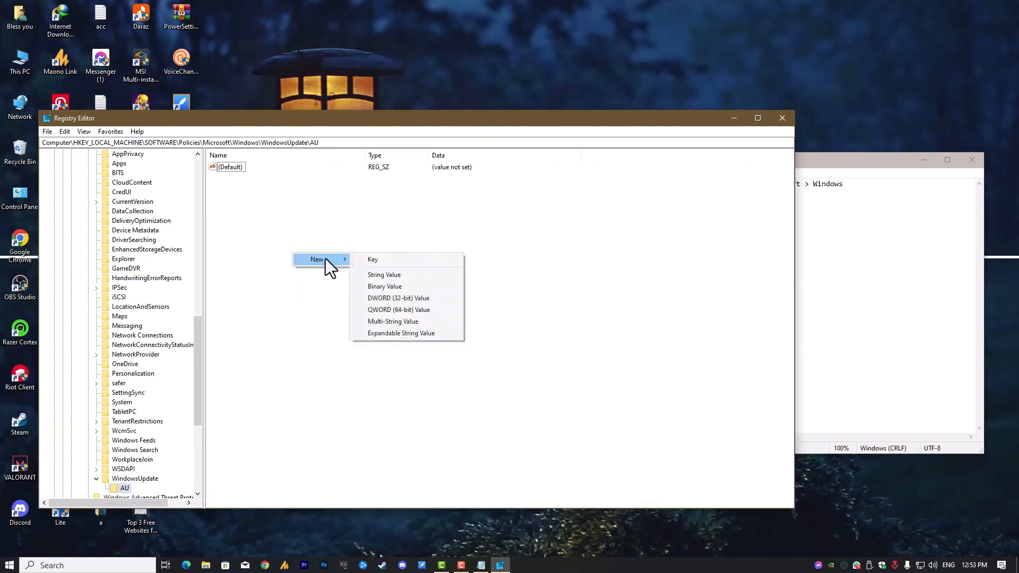
click(425, 299)
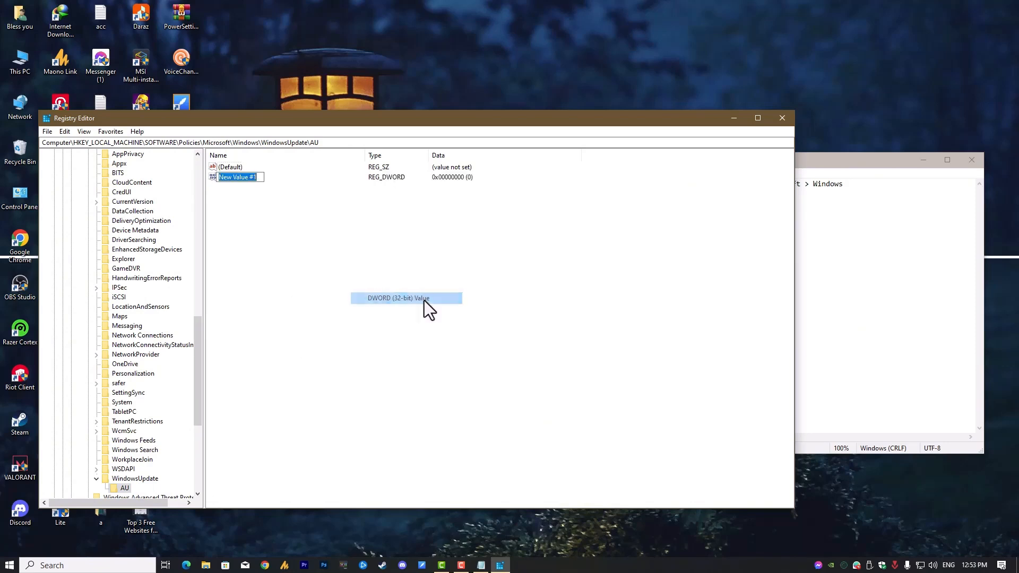
click(867, 328)
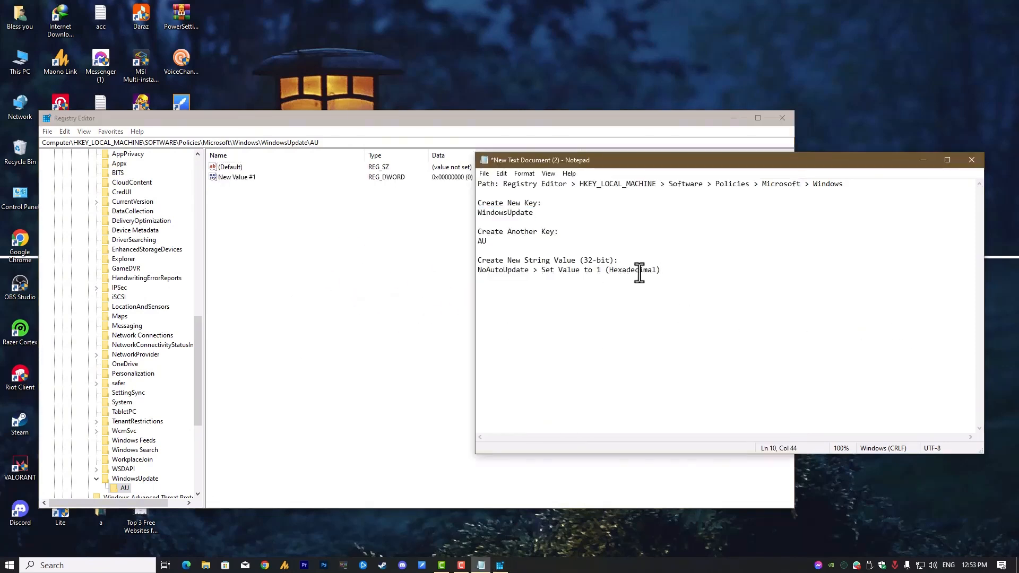
drag(528, 272, 477, 272)
key(ctrl+c)
click(247, 179)
right_click(246, 179)
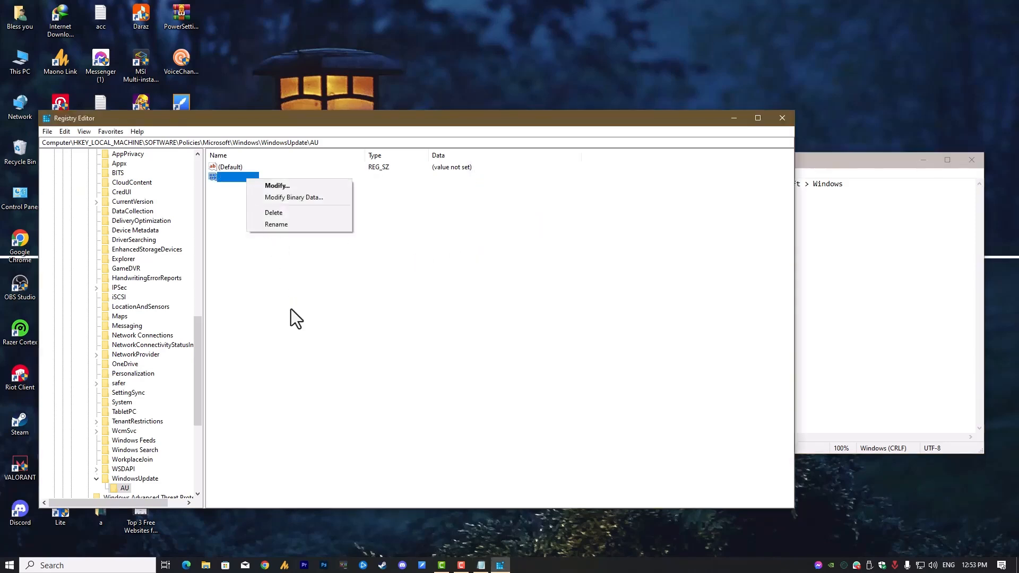
click(289, 226)
key(ctrl+v)
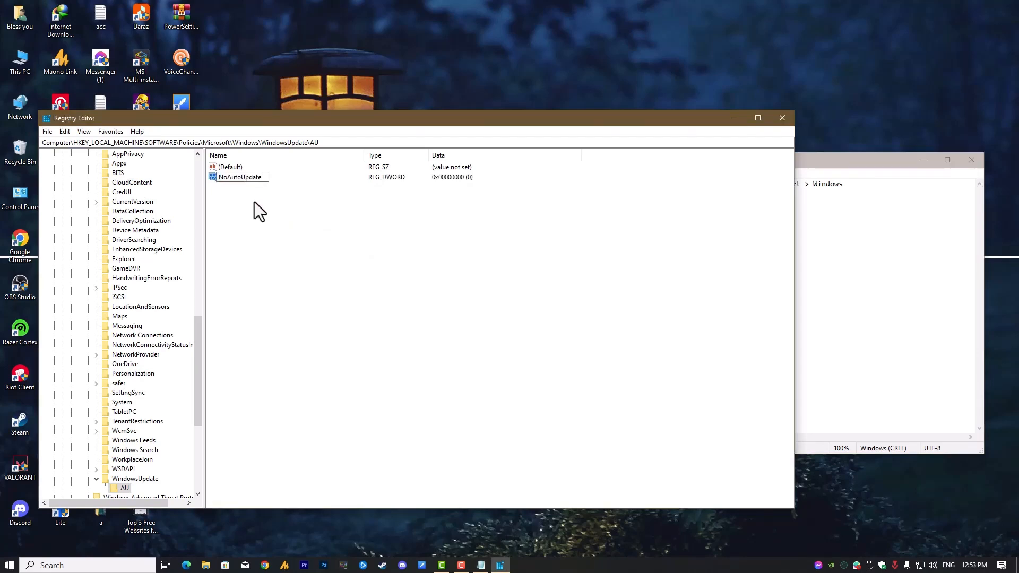
key(Return)
- Set the NoAutoUpdate value data to 1 with the hexadecimal base
key(Return)
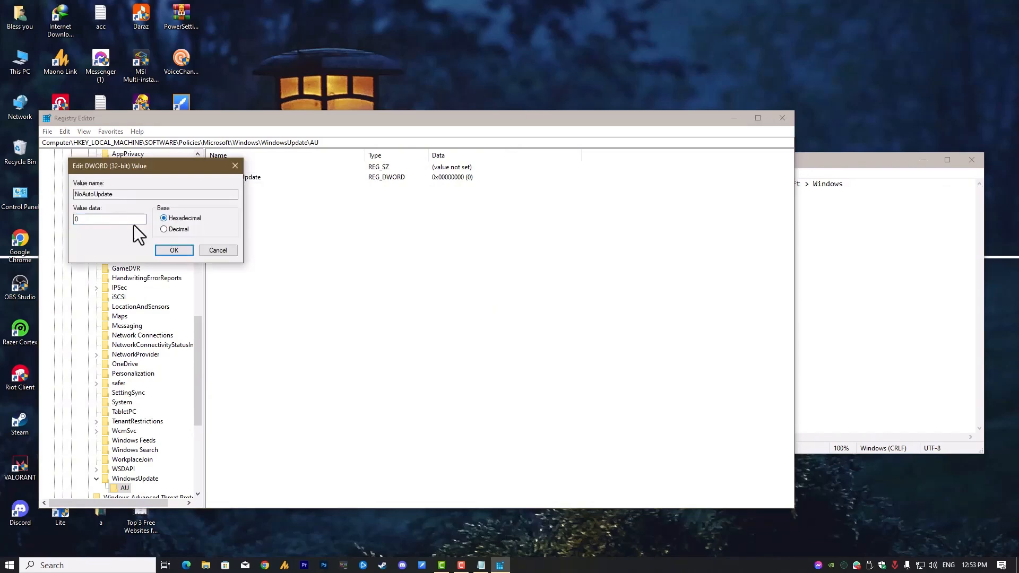
double_click(129, 223)
click(179, 251)
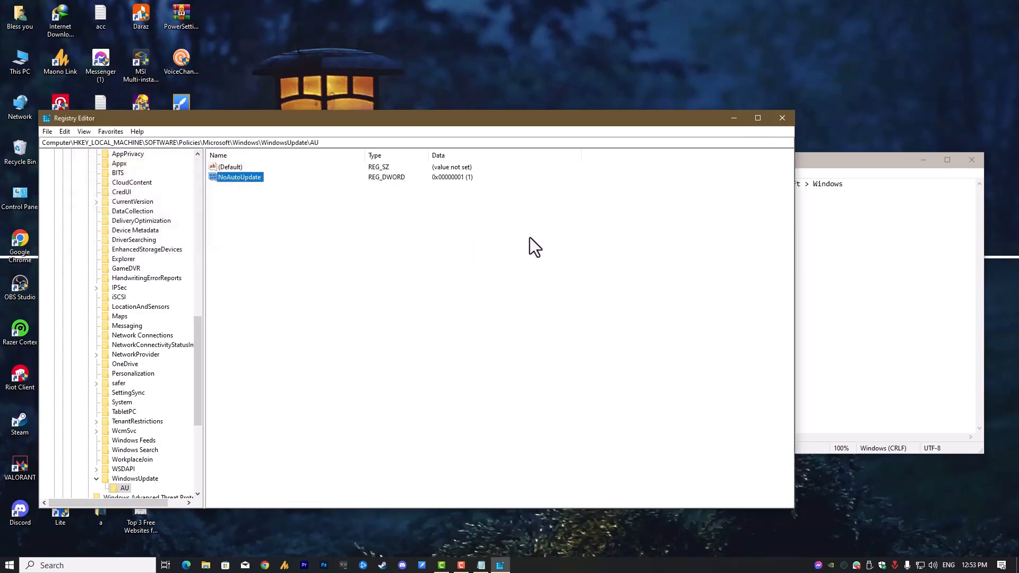
- Close Registry Editor and the Notepad document
click(782, 118)
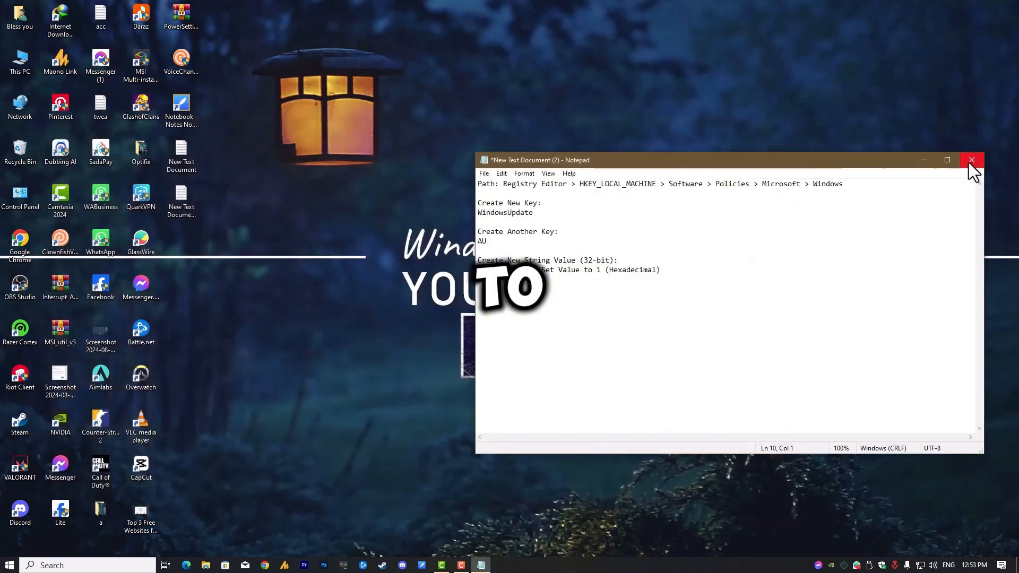
click(971, 161)
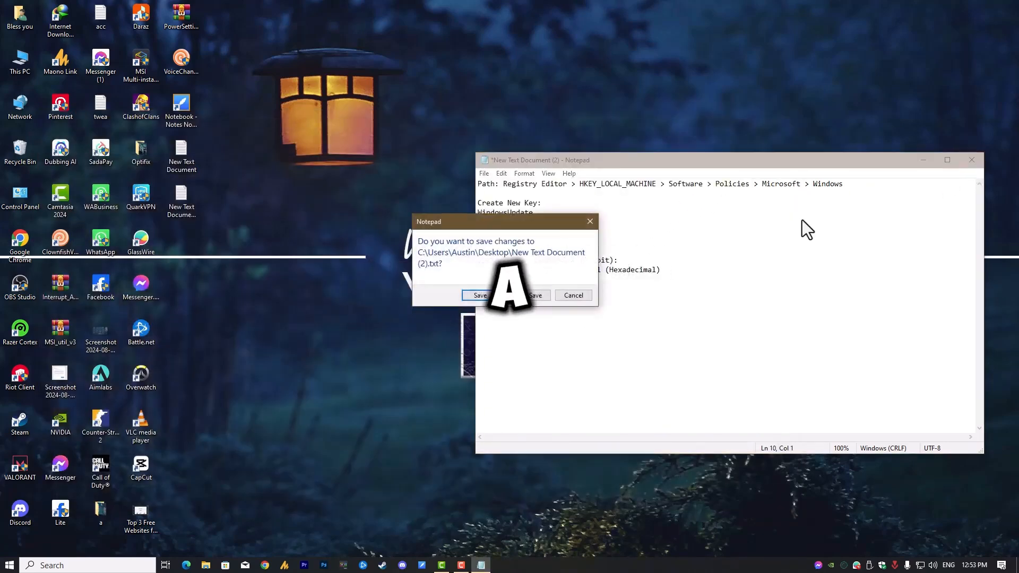